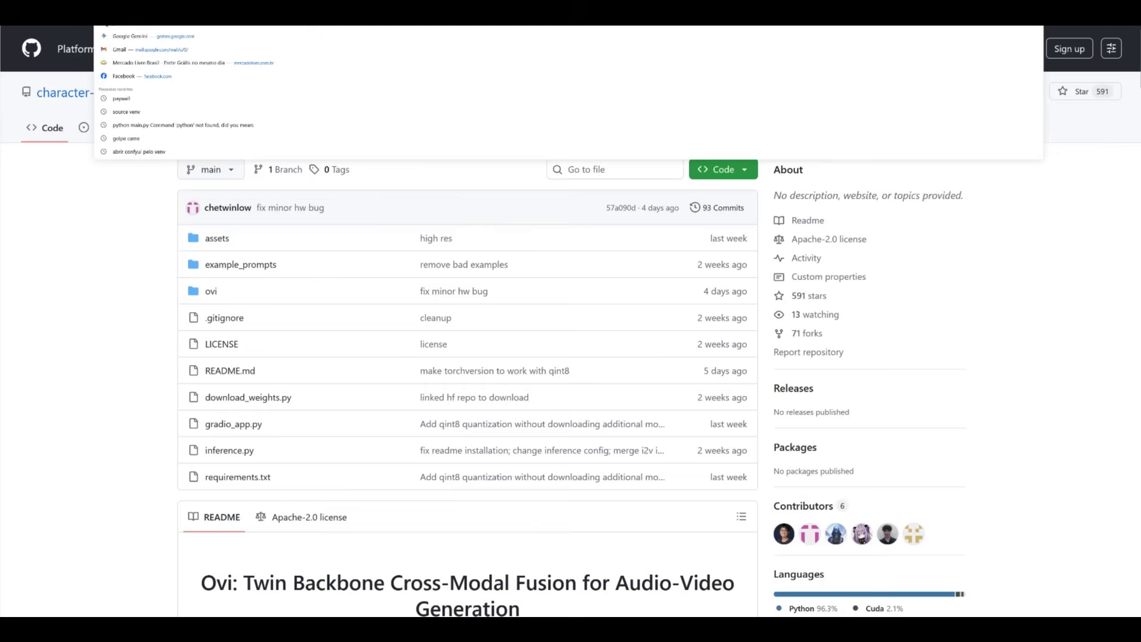
Reload the character-ai/Ovi repo page and scroll the README past Installation and Gradio down to Citation
key("Return")
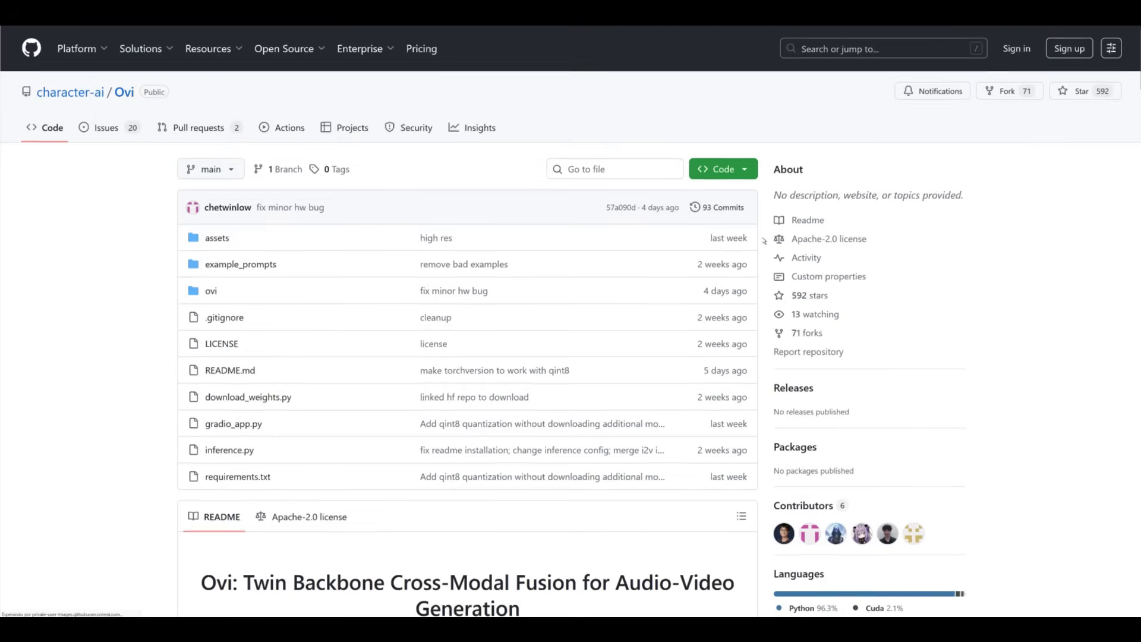
scroll(765, 240, "down", 6)
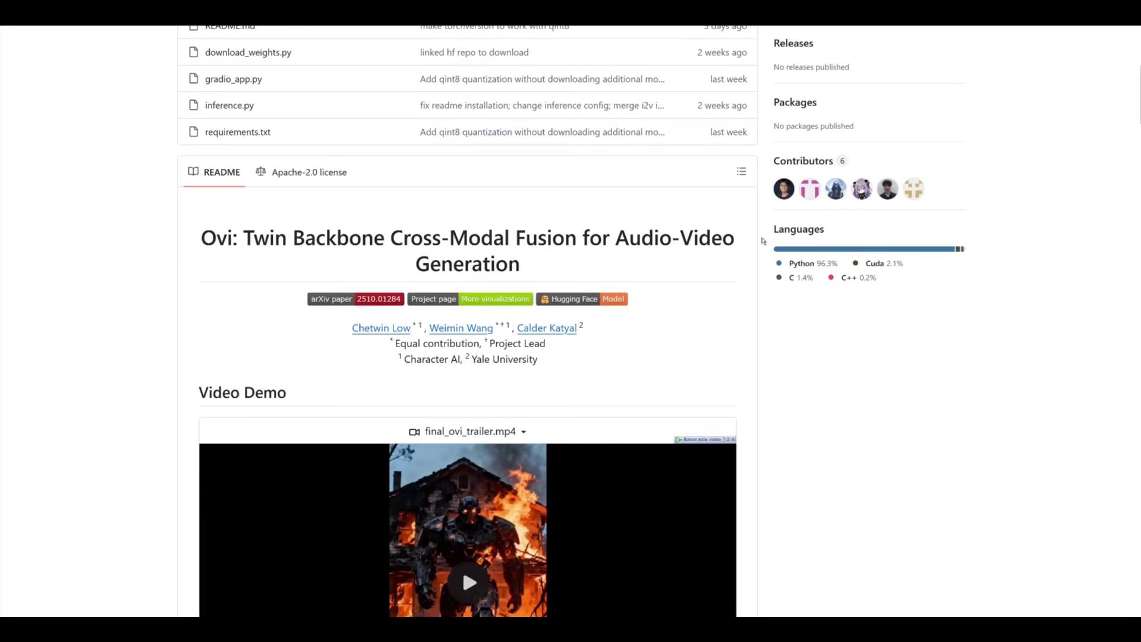
scroll(764, 240, "down", 2)
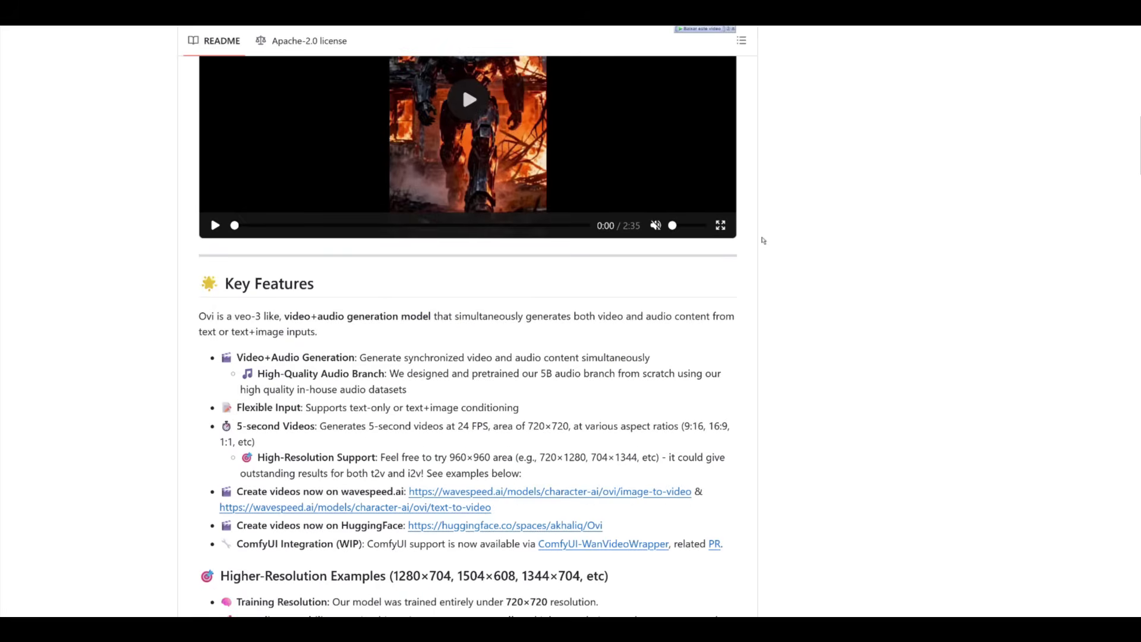
scroll(764, 240, "down", 2)
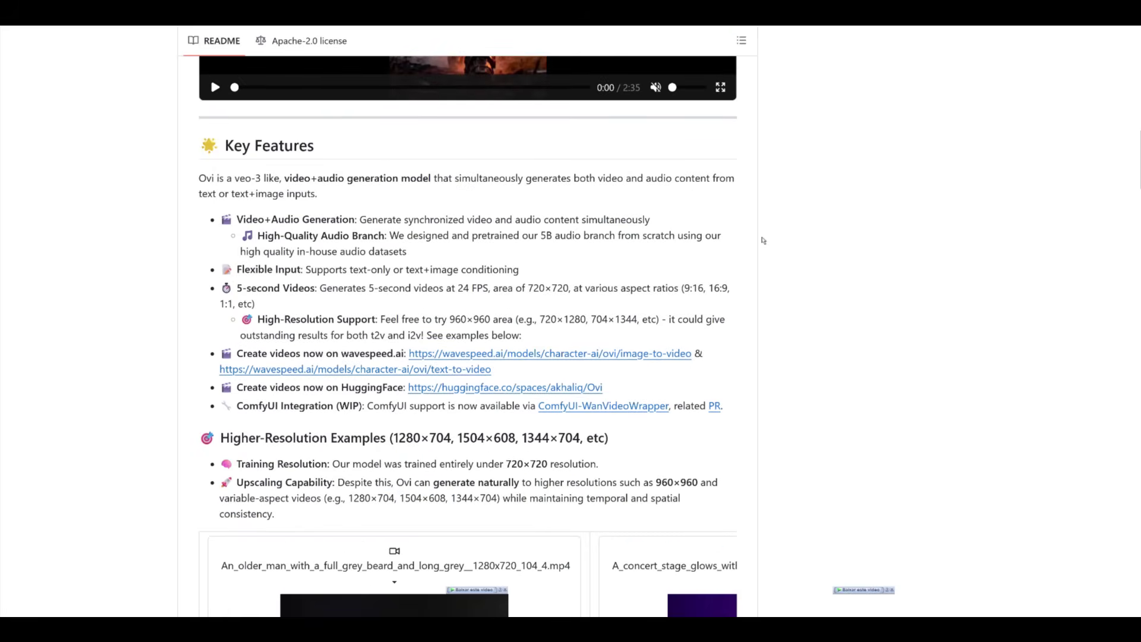
scroll(764, 240, "down", 1)
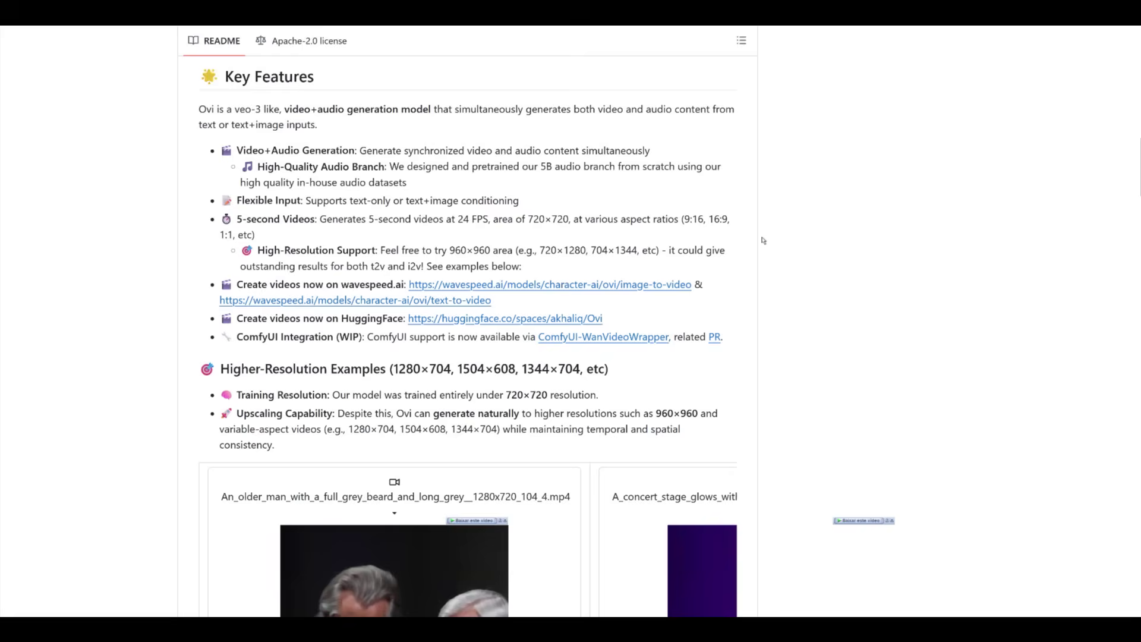
scroll(764, 240, "down", 2)
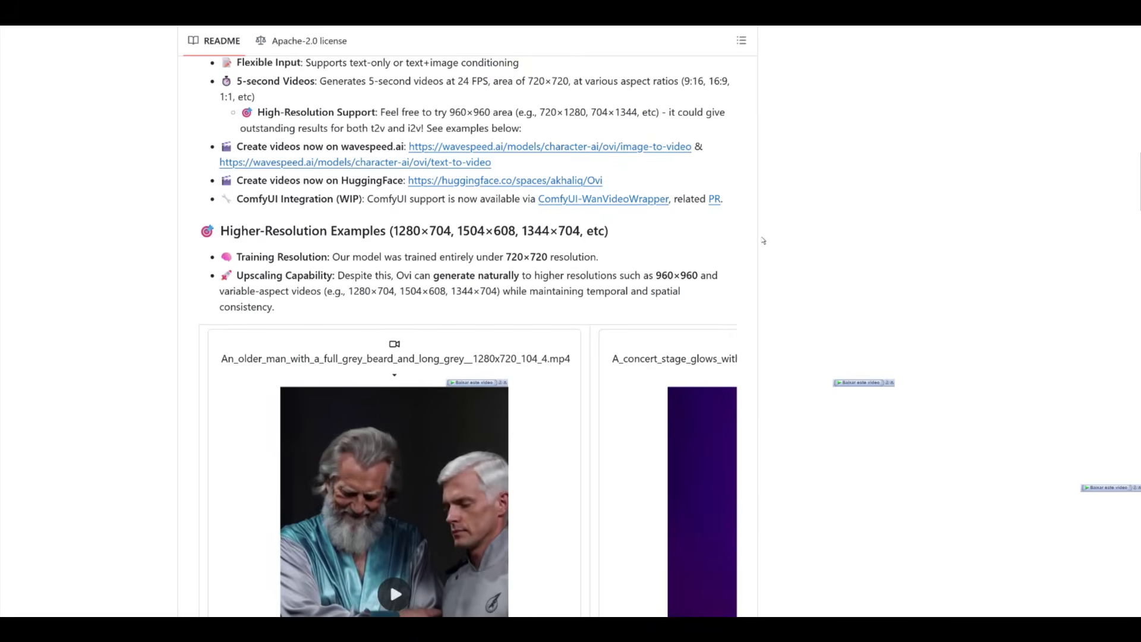
scroll(764, 240, "down", 1)
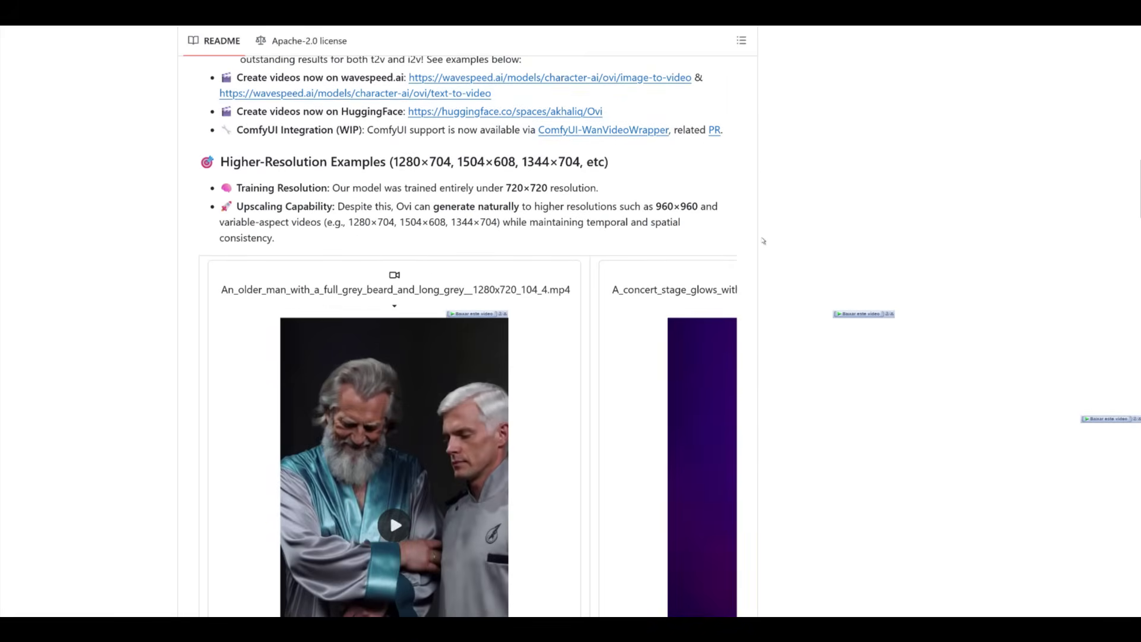
scroll(763, 241, "down", 3)
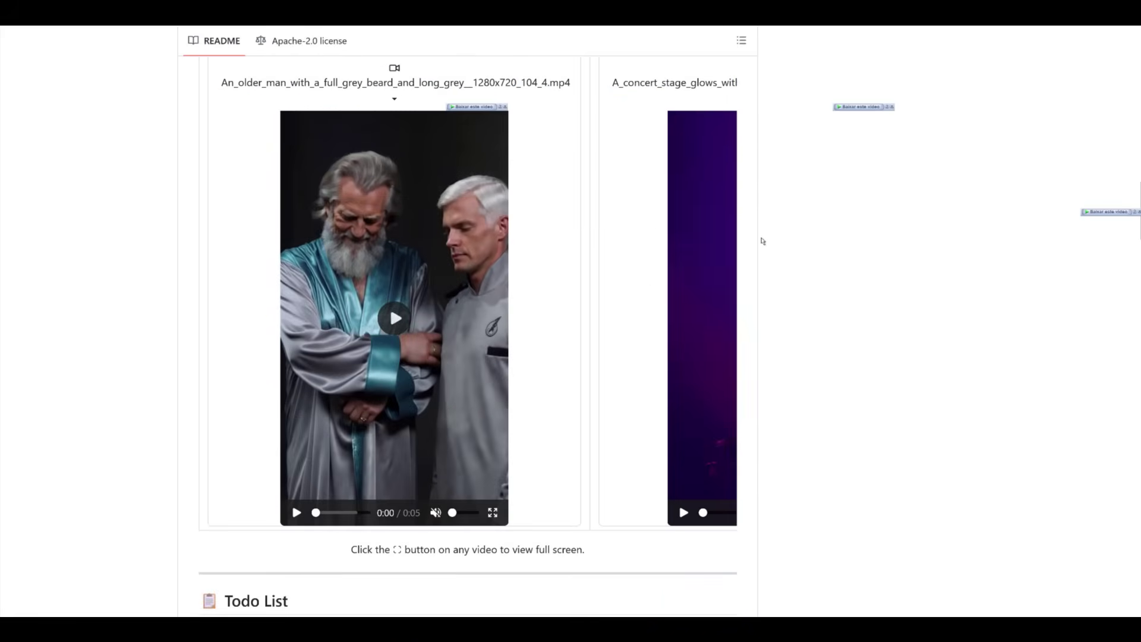
scroll(764, 241, "down", 2)
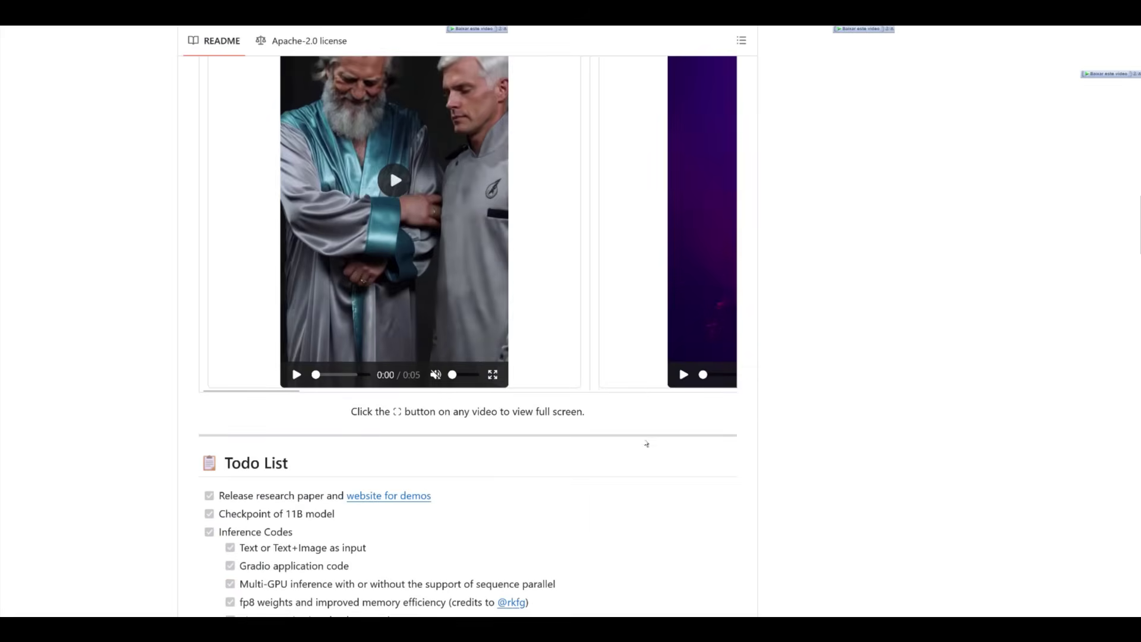
scroll(784, 394, "down", 2)
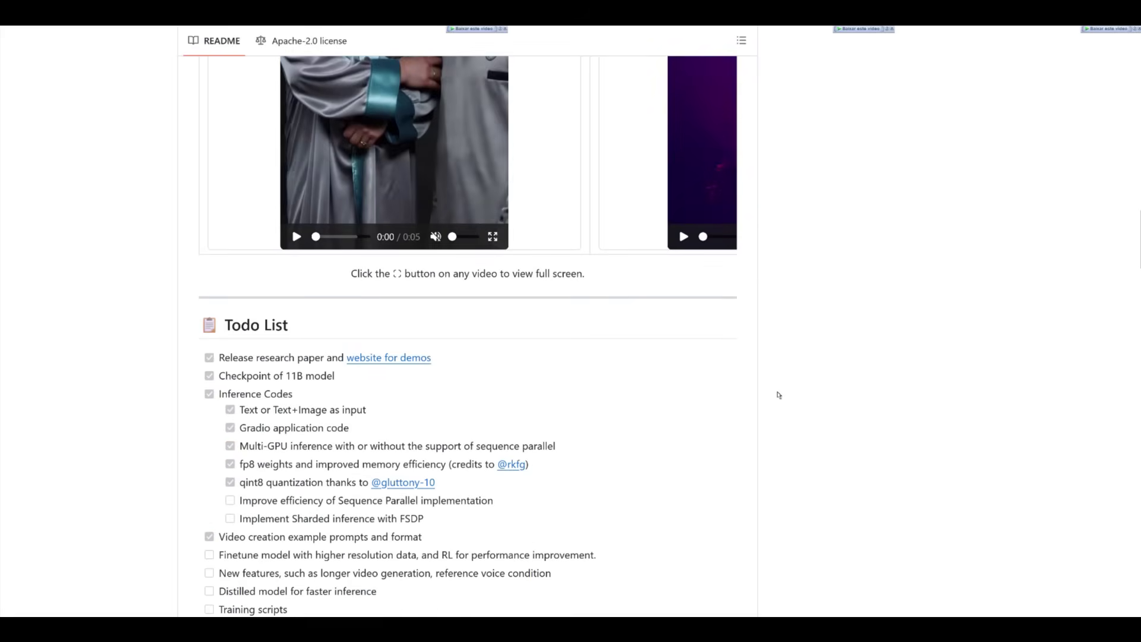
scroll(779, 395, "down", 4)
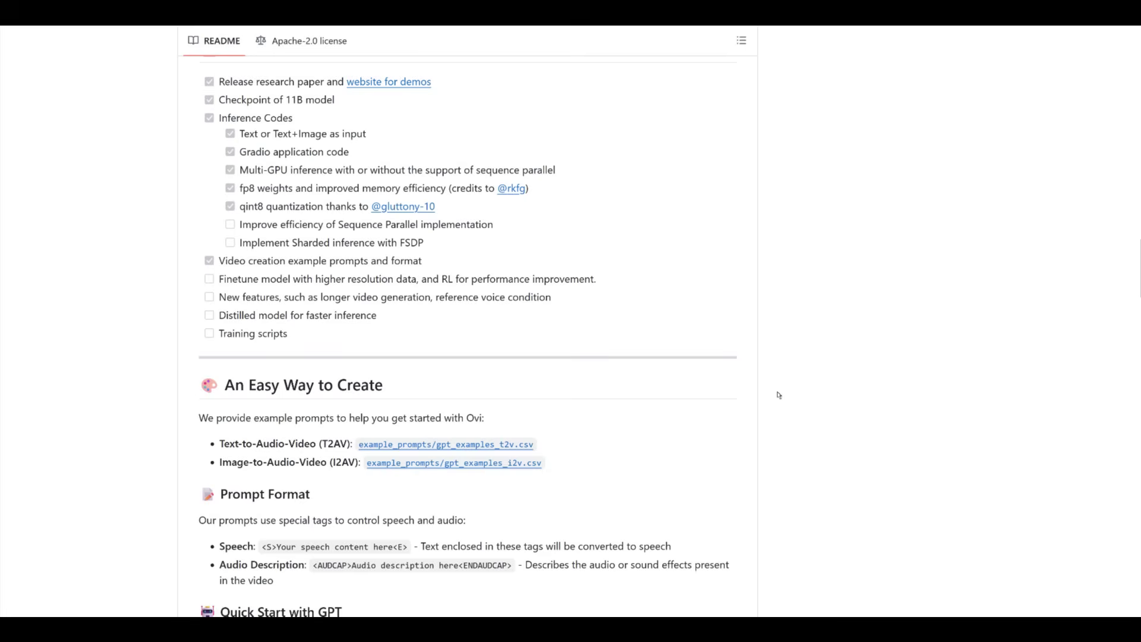
scroll(779, 394, "down", 3)
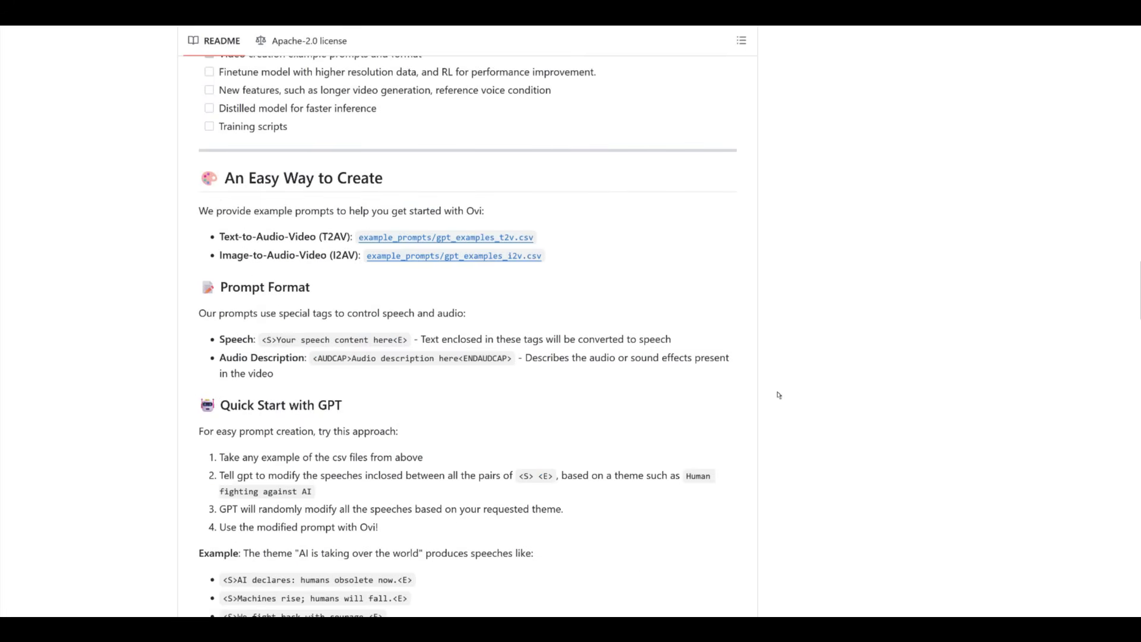
scroll(779, 394, "down", 2)
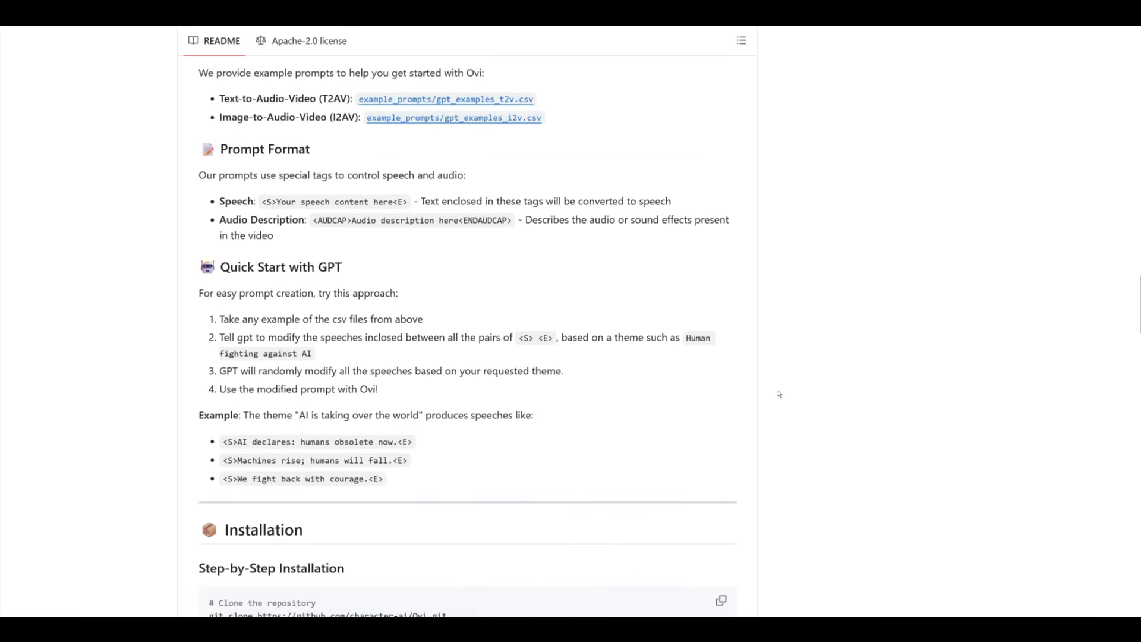
scroll(779, 395, "down", 1)
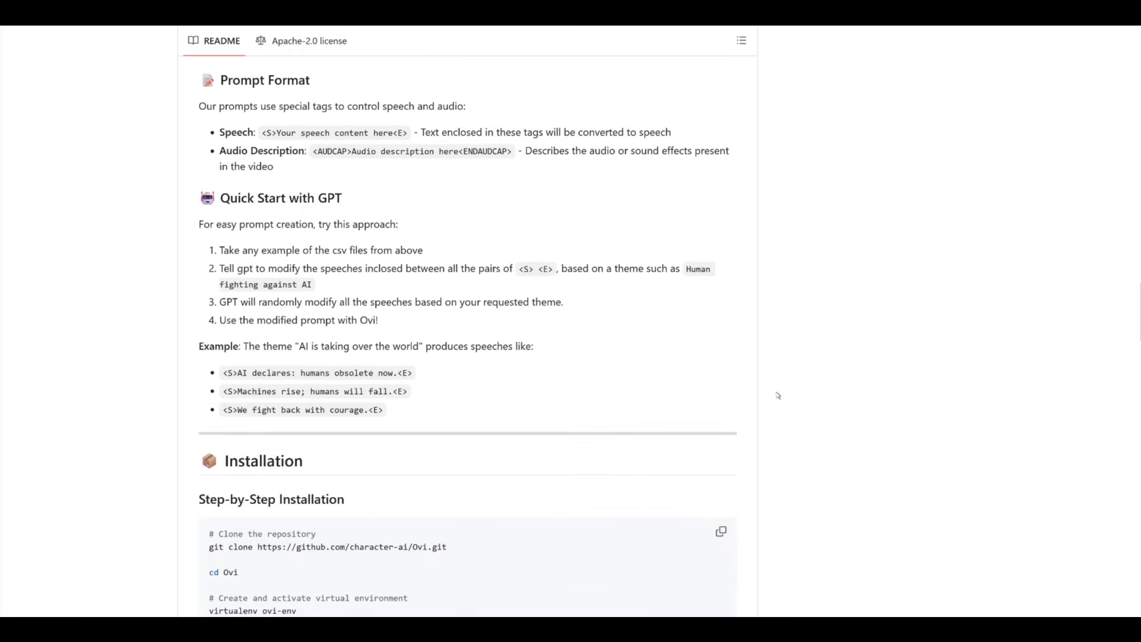
scroll(778, 395, "down", 3)
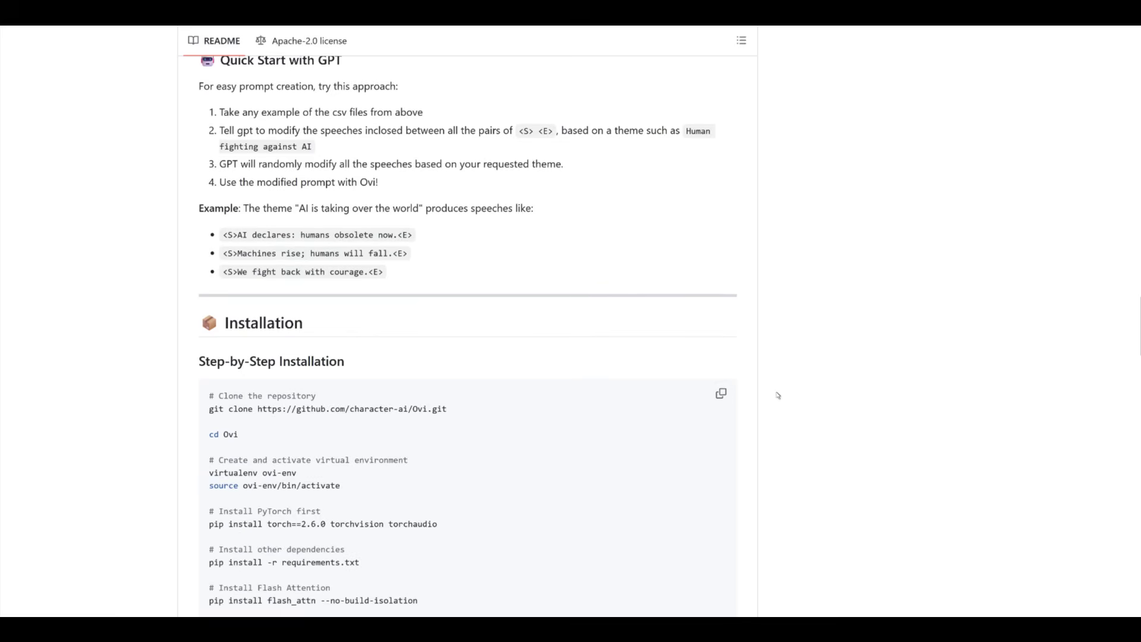
scroll(779, 394, "down", 3)
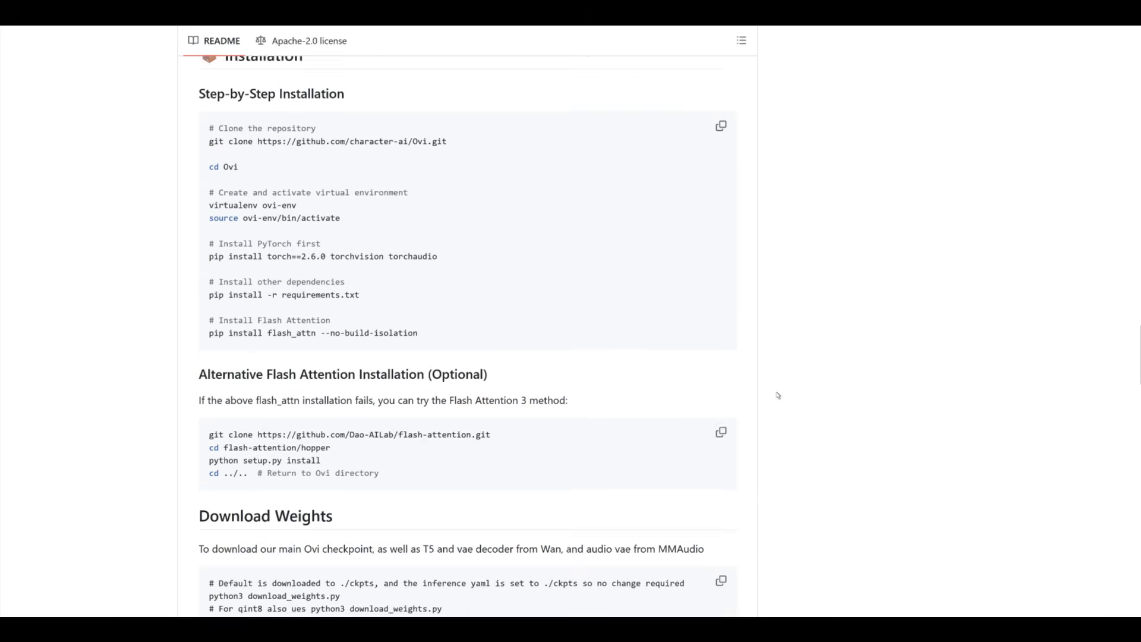
scroll(778, 396, "down", 3)
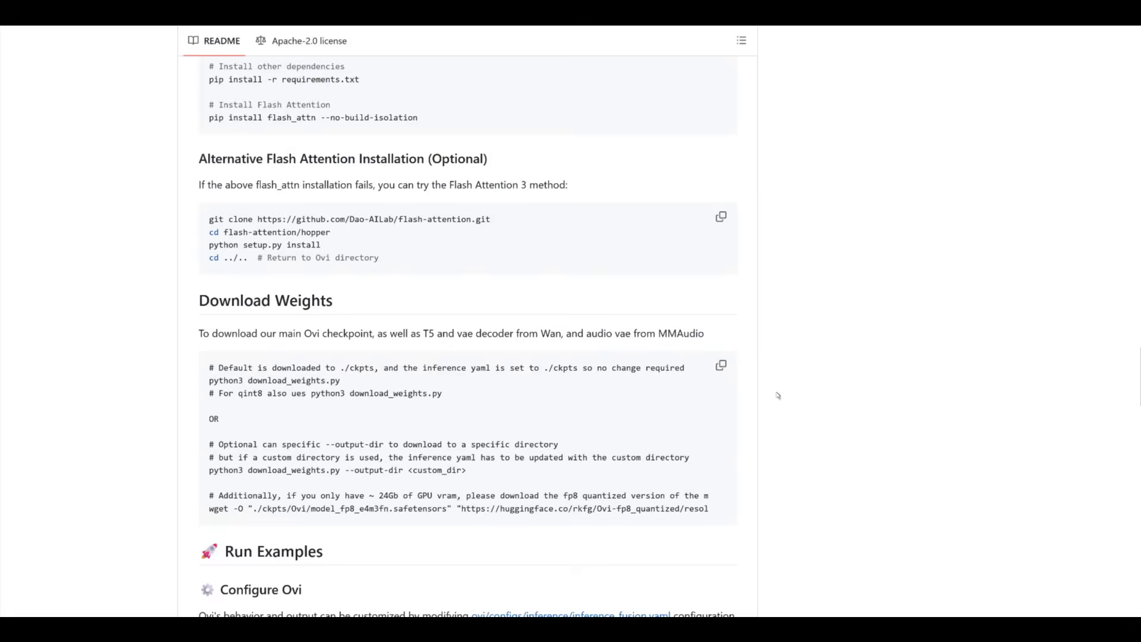
scroll(778, 395, "down", 3)
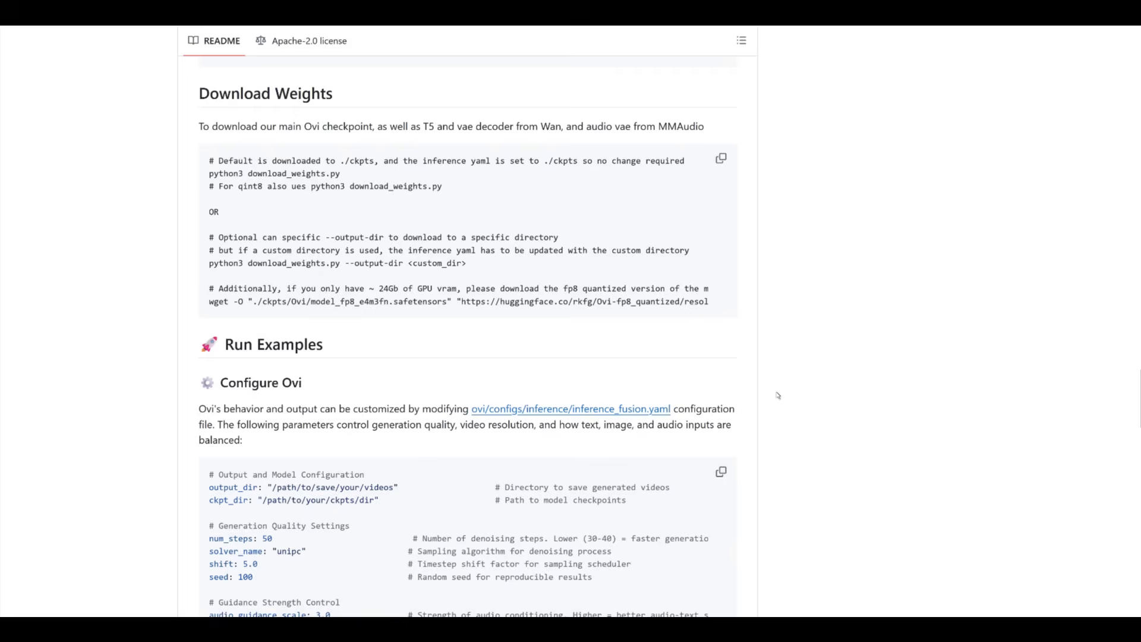
scroll(779, 395, "down", 2)
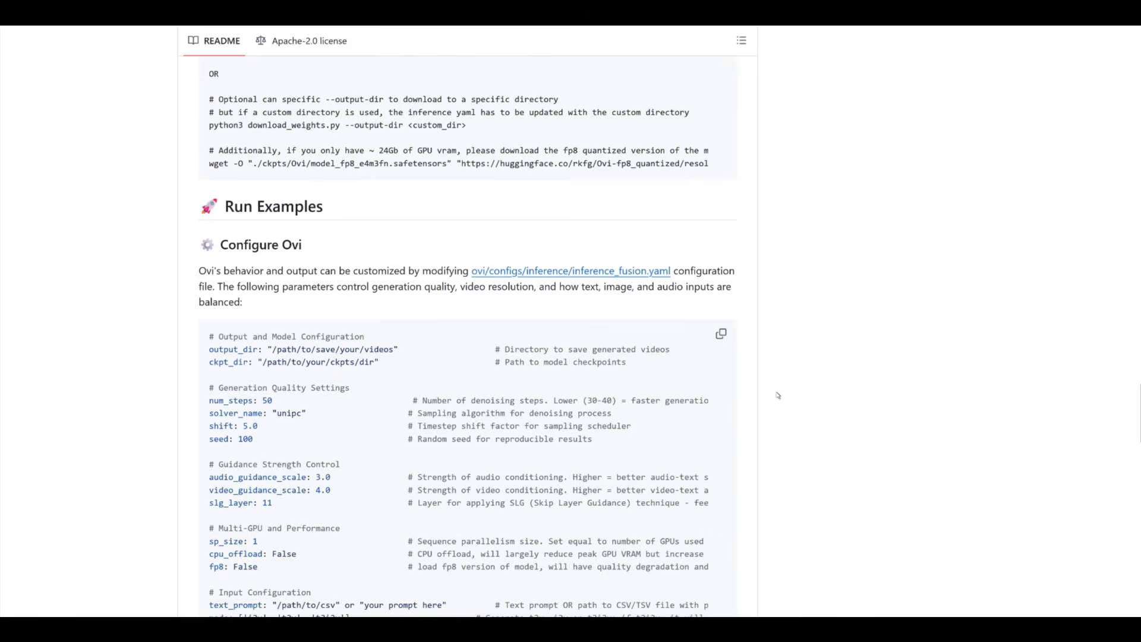
scroll(779, 396, "down", 3)
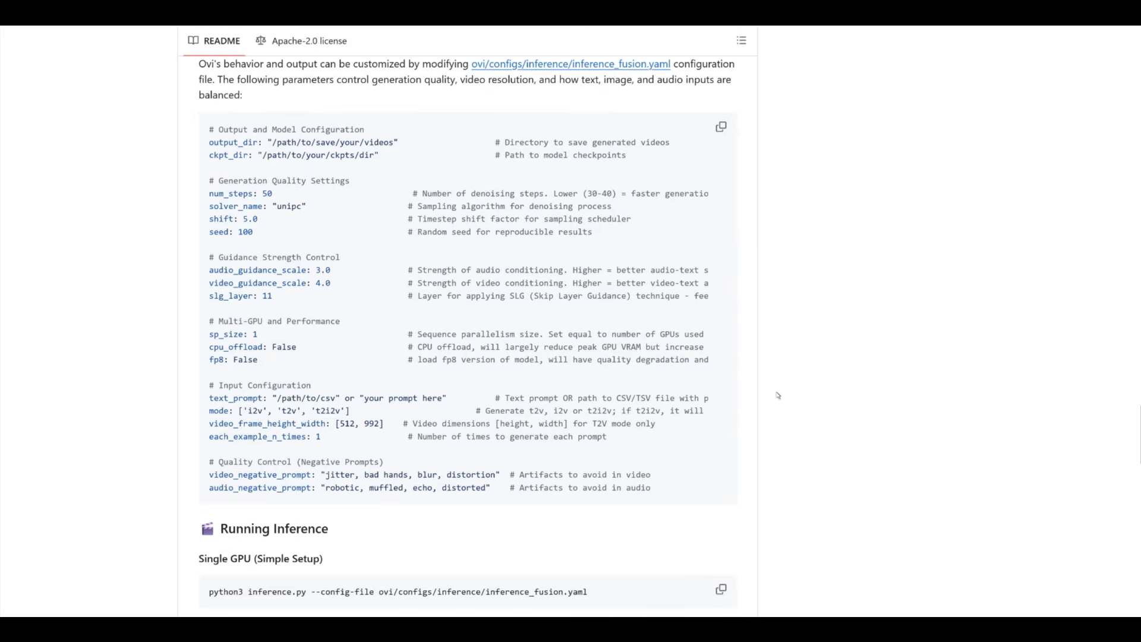
scroll(779, 396, "down", 4)
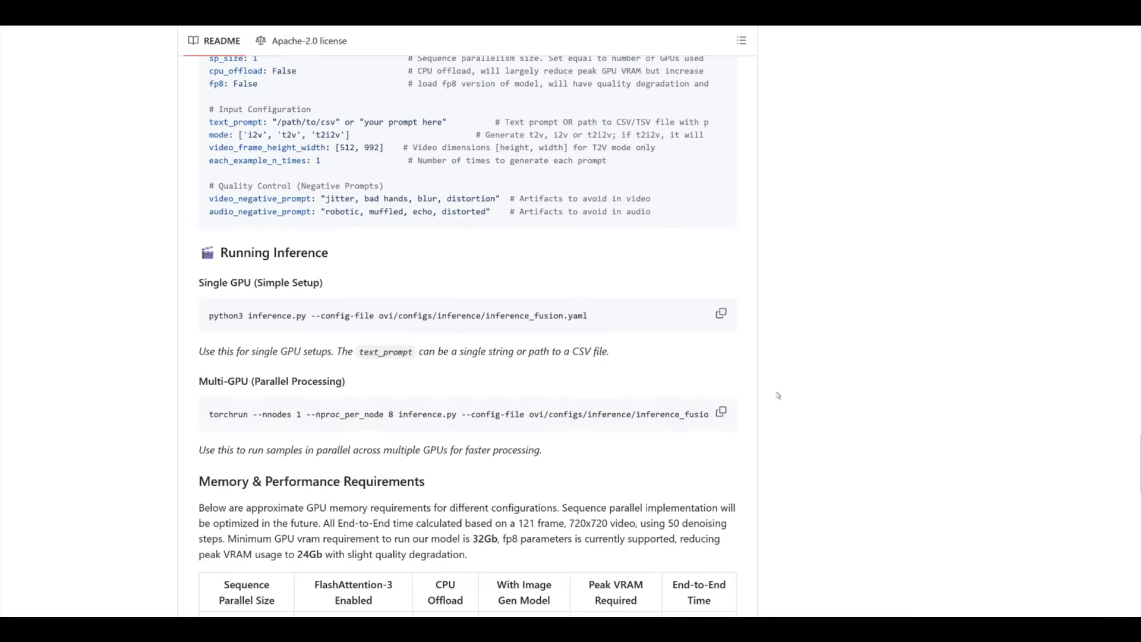
scroll(778, 396, "down", 3)
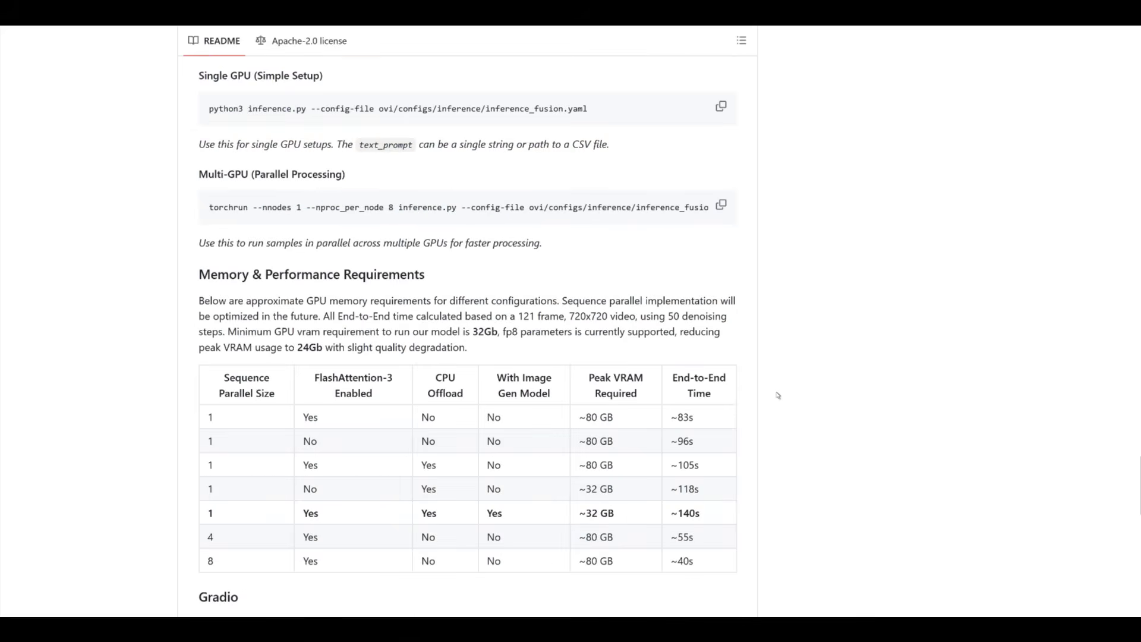
scroll(778, 396, "down", 4)
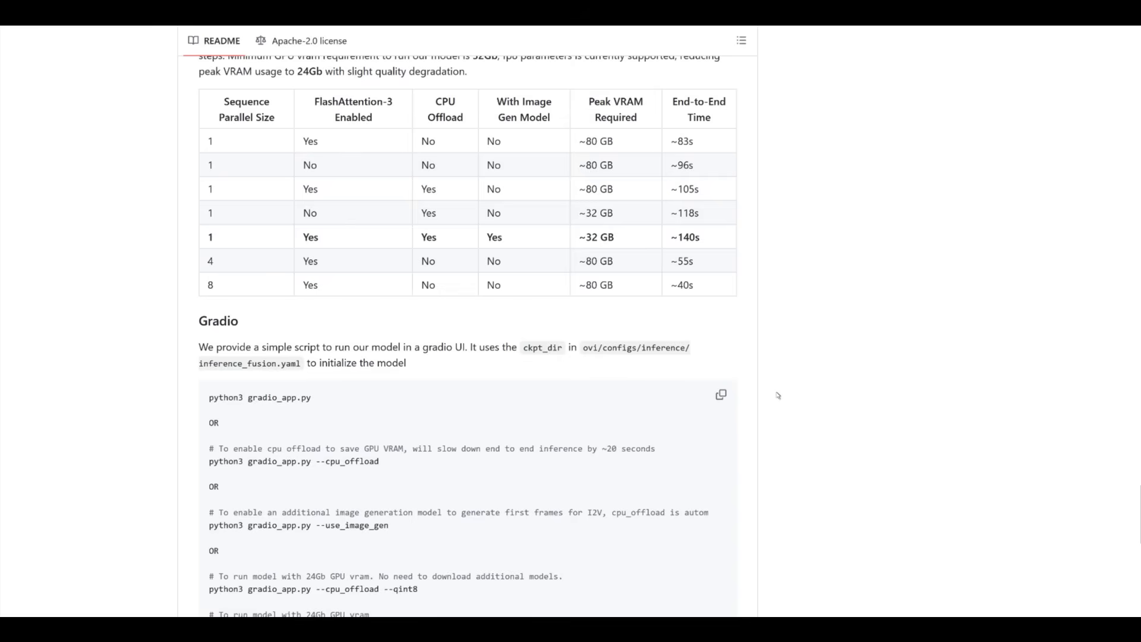
scroll(779, 395, "down", 4)
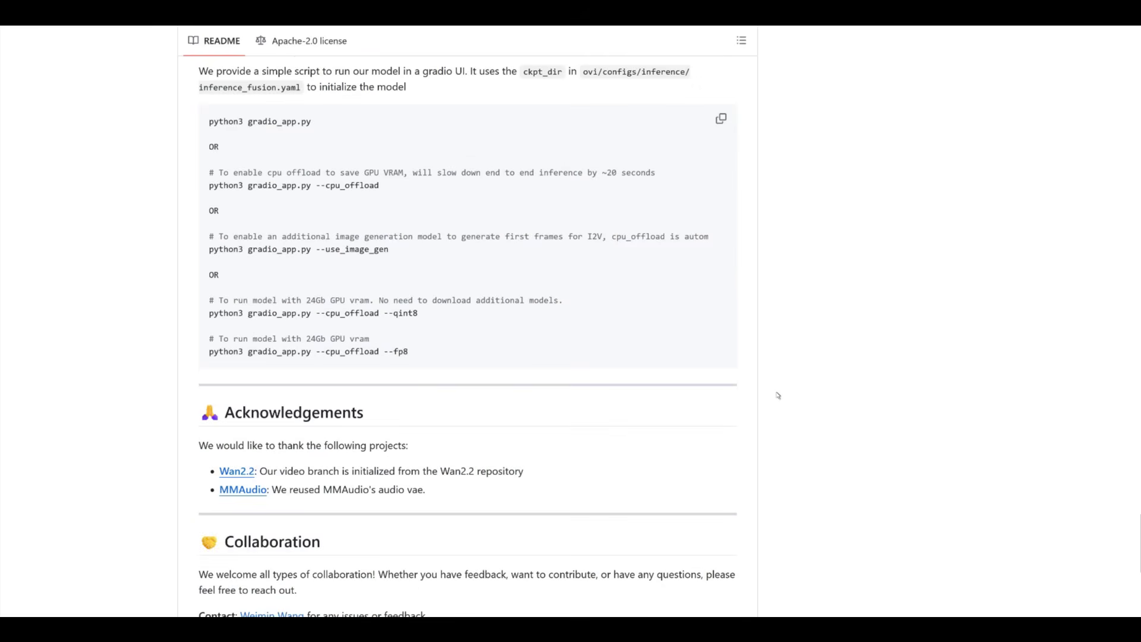
scroll(779, 395, "down", 4)
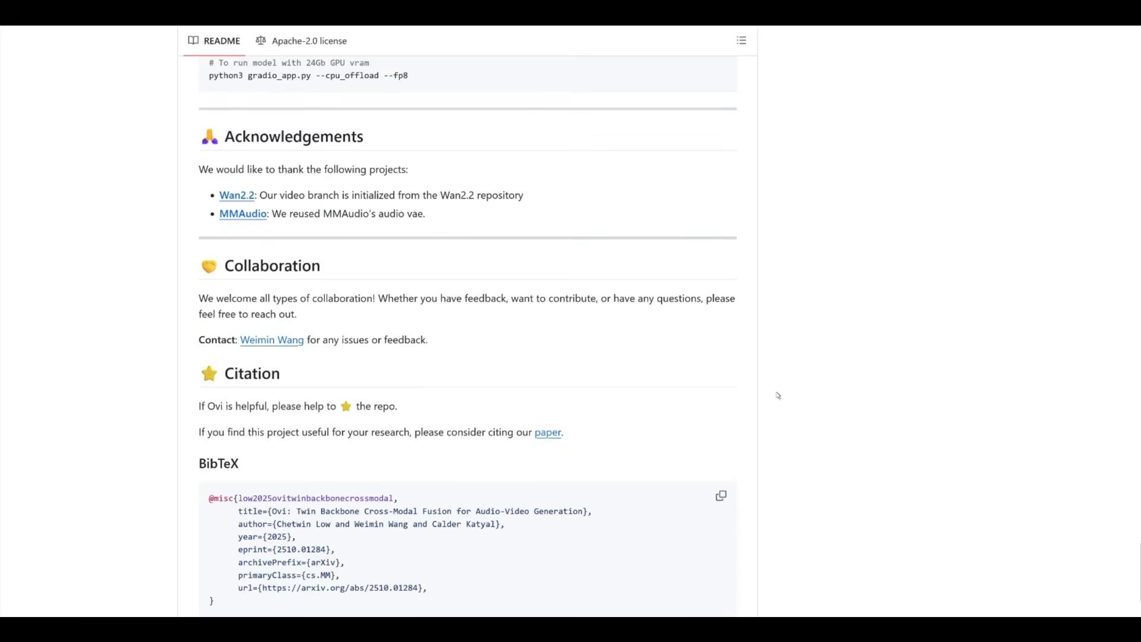
scroll(779, 395, "down", 4)
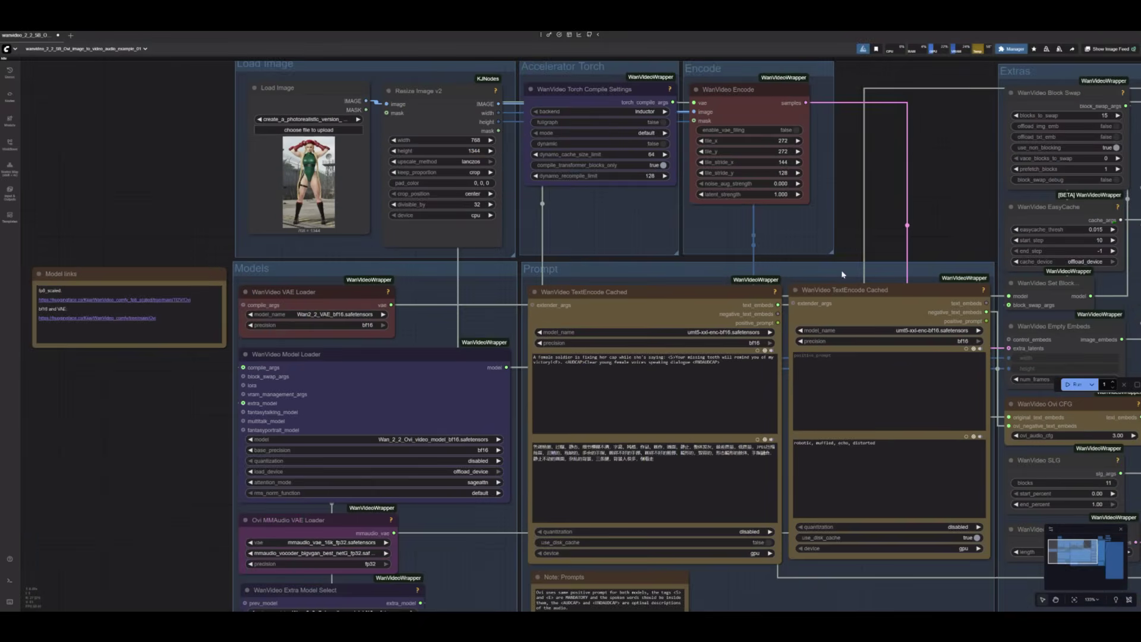
left_click_drag(843, 275, 699, 197)
scroll(684, 190, "right", 5)
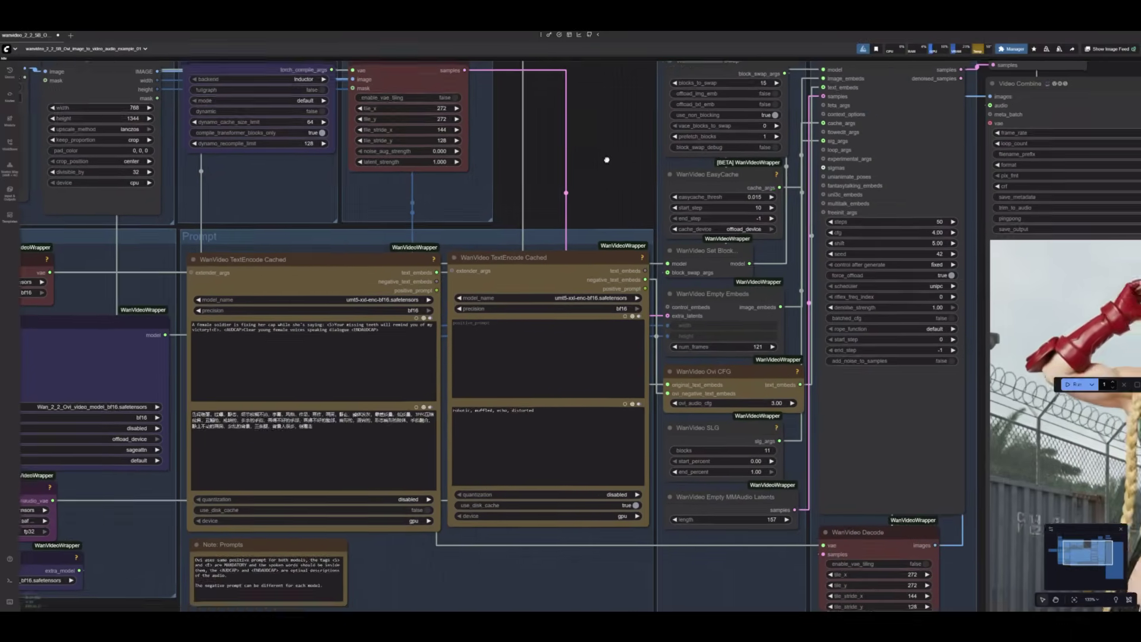
left_click_drag(607, 160, 259, 174)
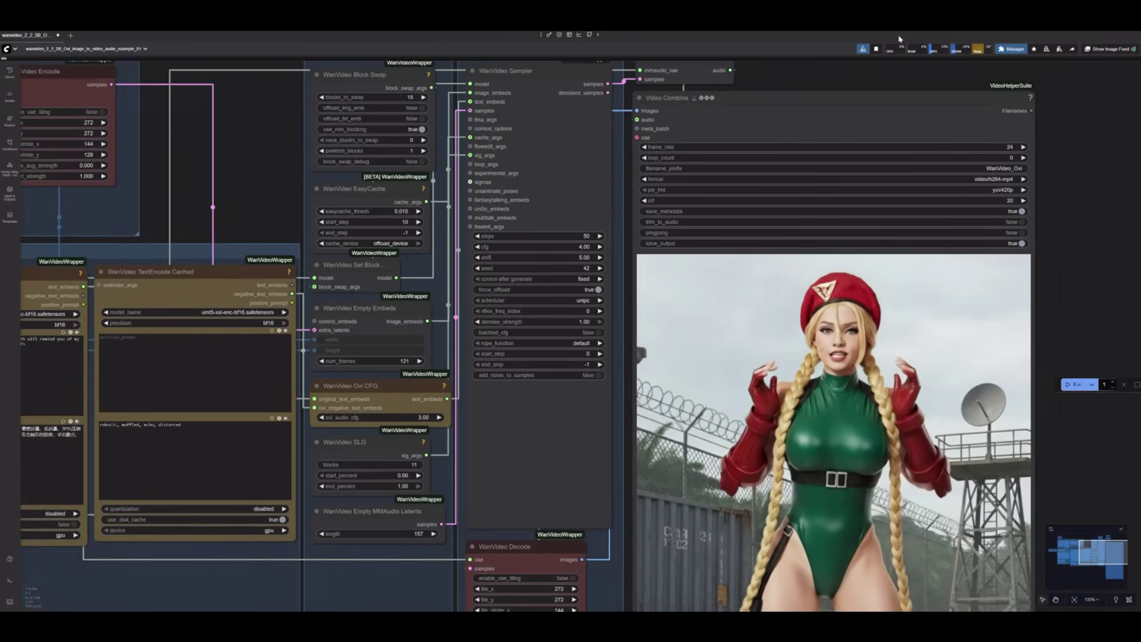
scroll(994, 95, "down", 4)
scroll(994, 95, "right", 4)
scroll(994, 95, "up", 5)
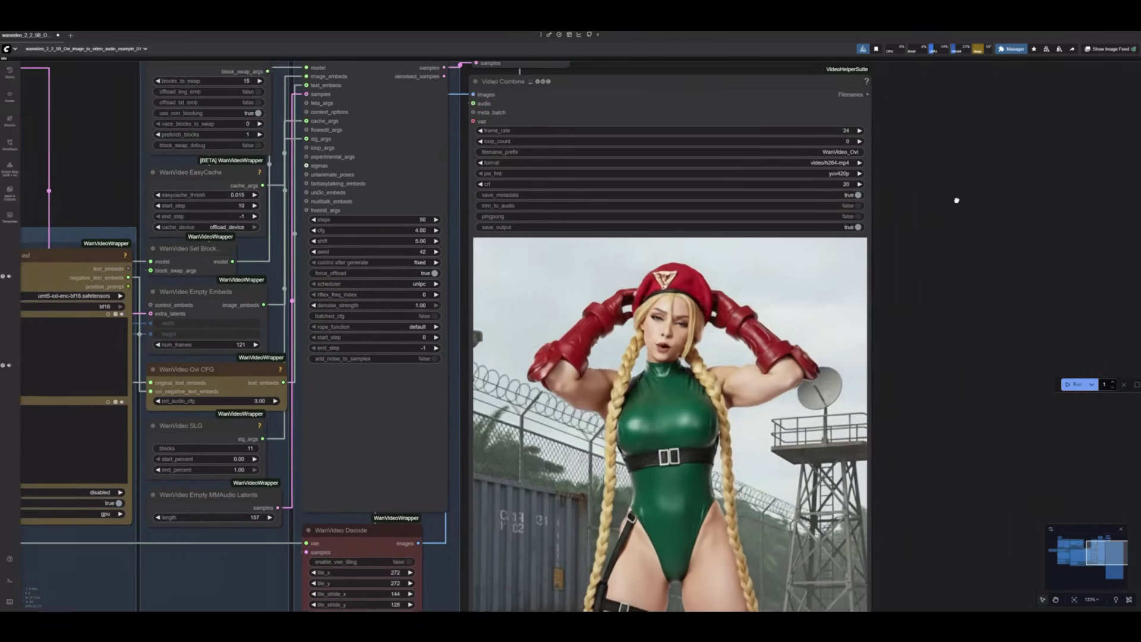
scroll(994, 95, "down", 10)
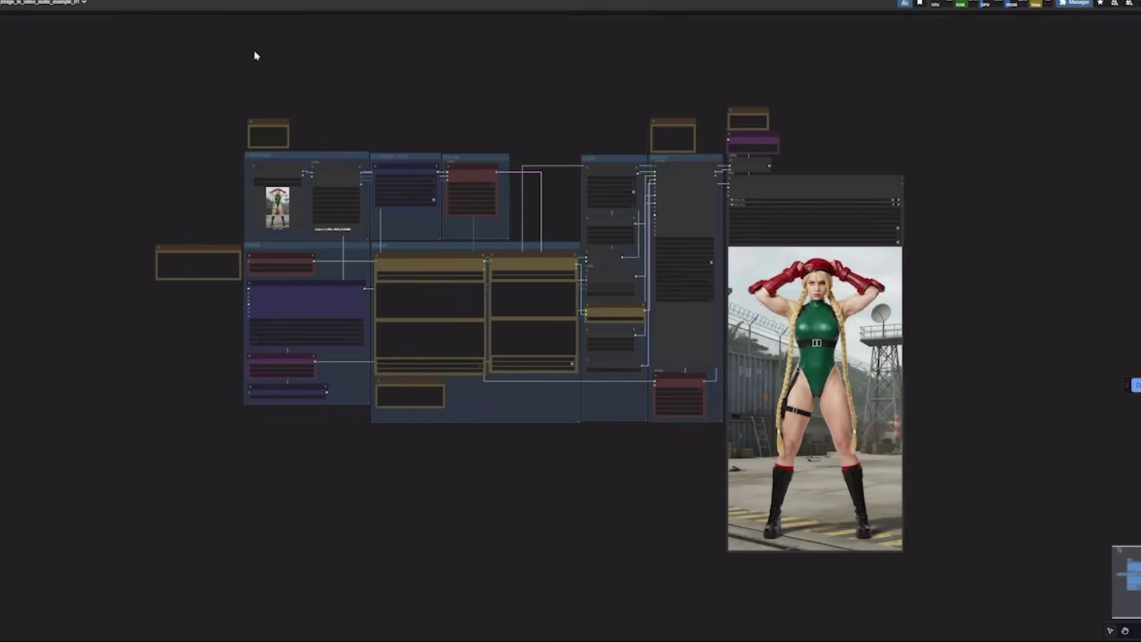
scroll(220, 89, "up", 4)
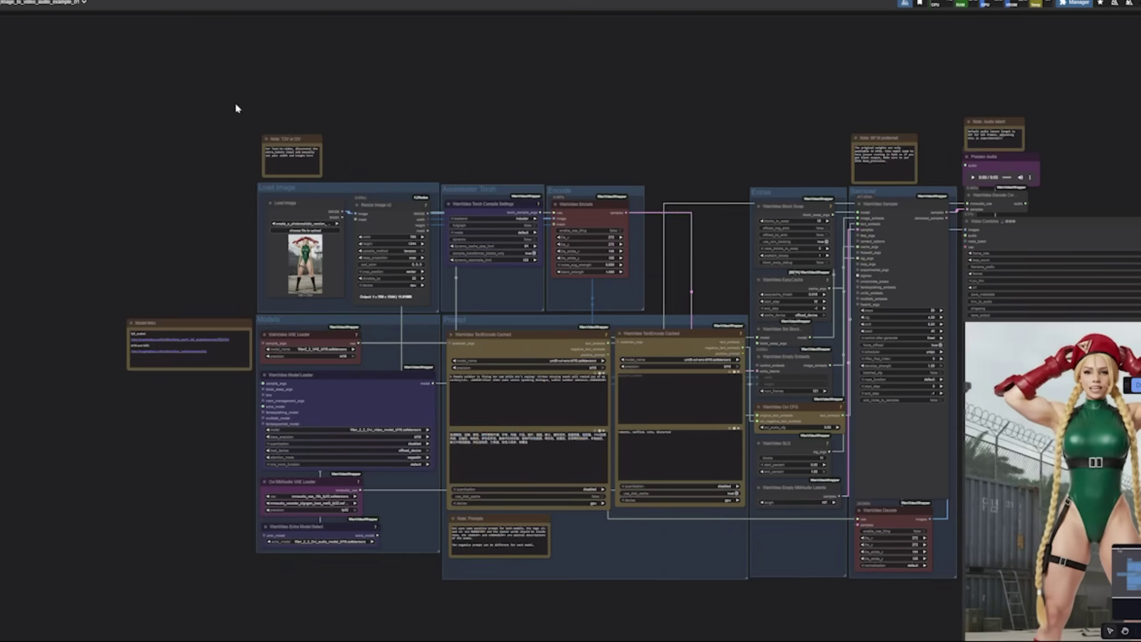
left_click_drag(462, 119, 461, 85)
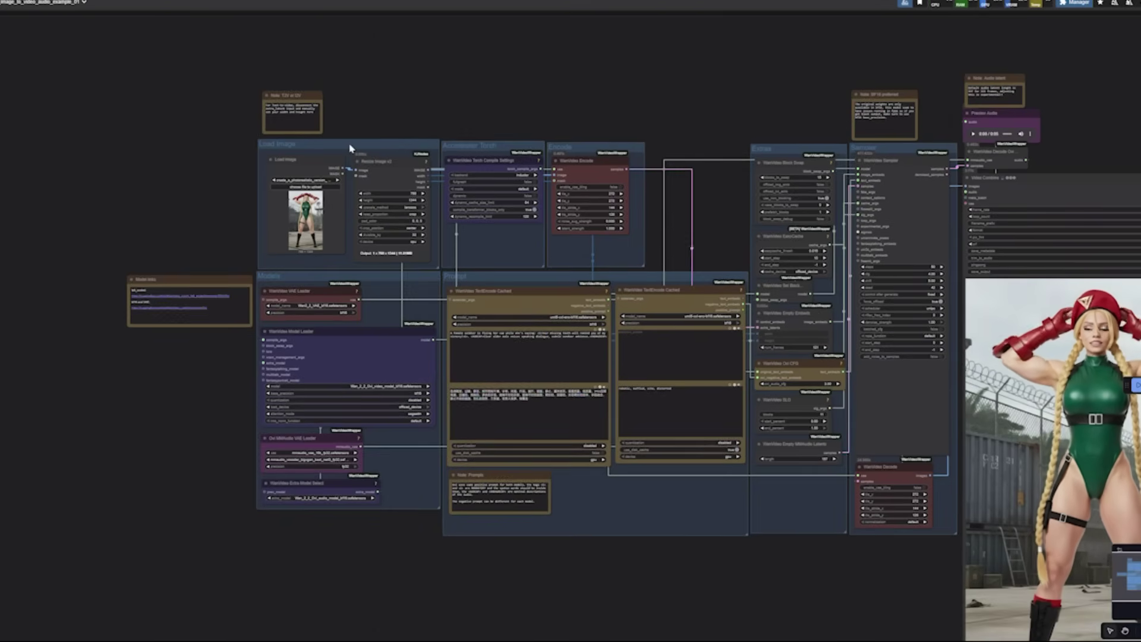
left_click_drag(678, 76, 514, 25)
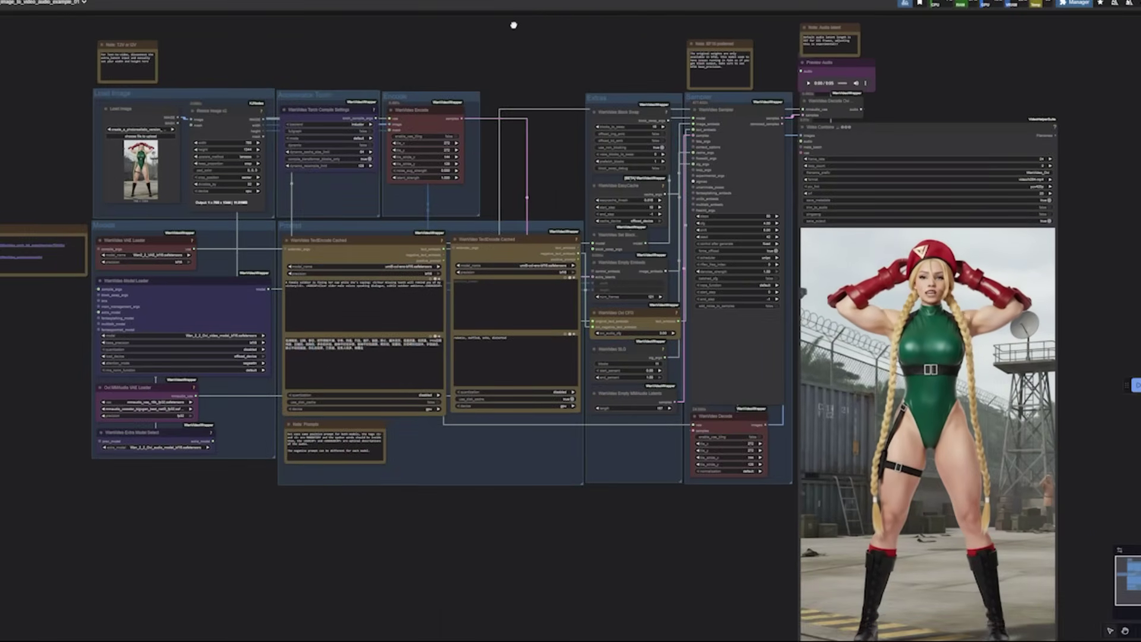
left_click_drag(539, 36, 619, 72)
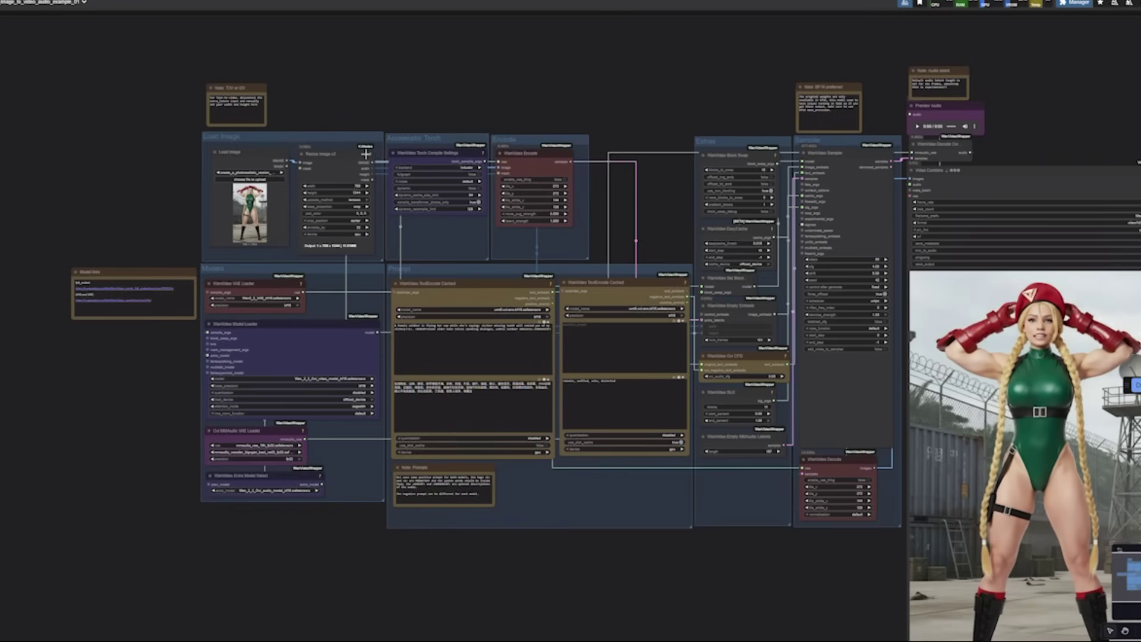
scroll(326, 165, "up", 2)
left_click_drag(326, 165, 261, 155)
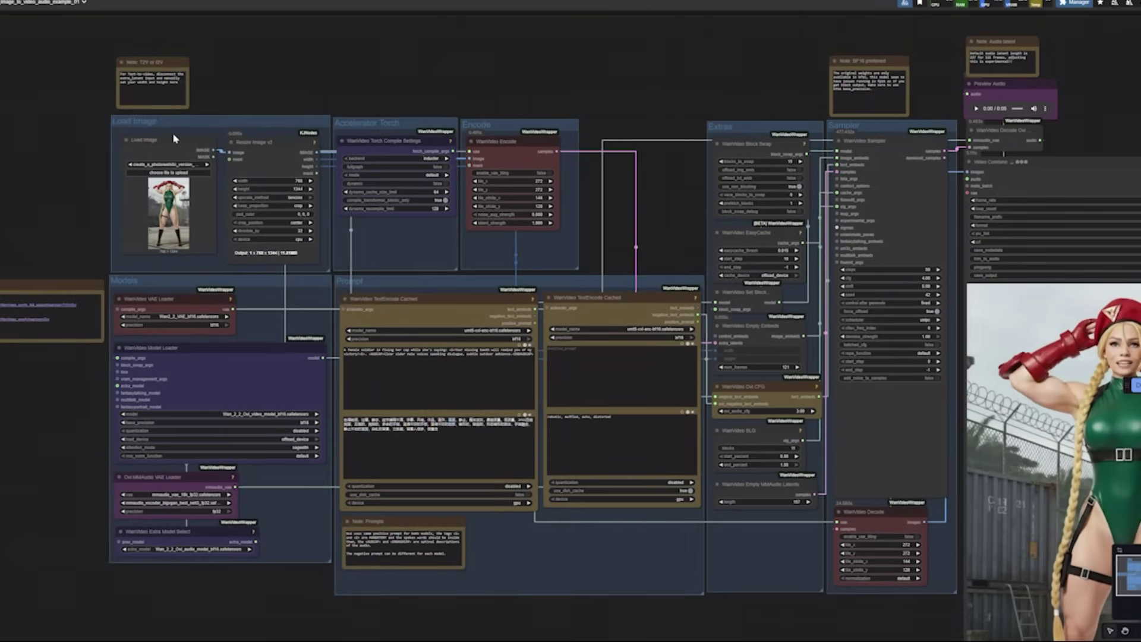
left_click_drag(613, 100, 576, 94)
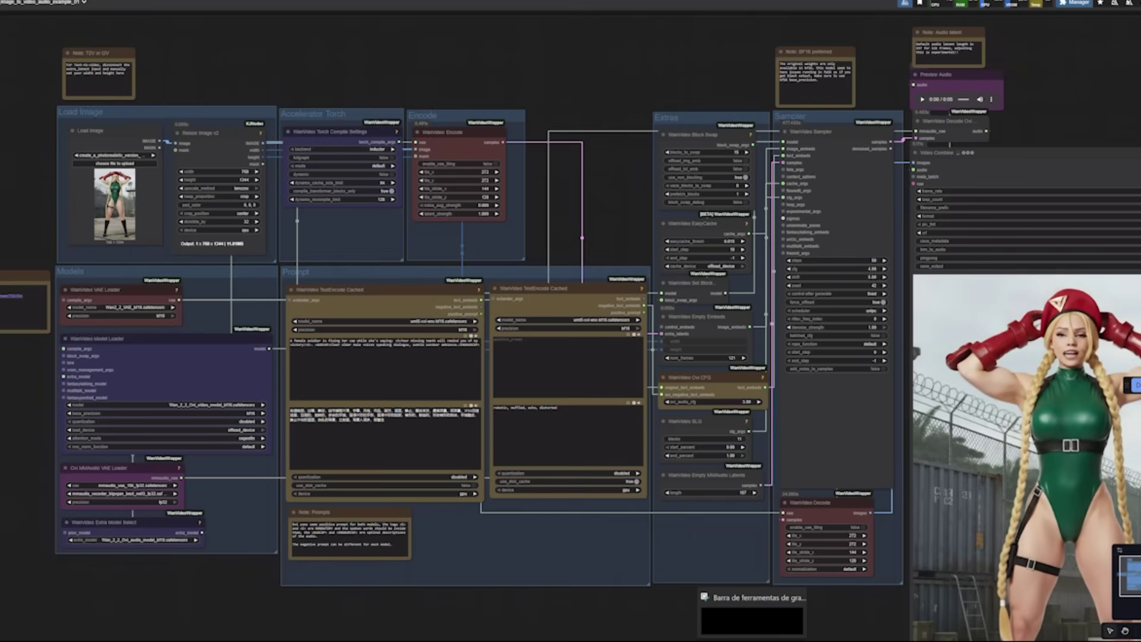
left_click_drag(625, 55, 744, 52)
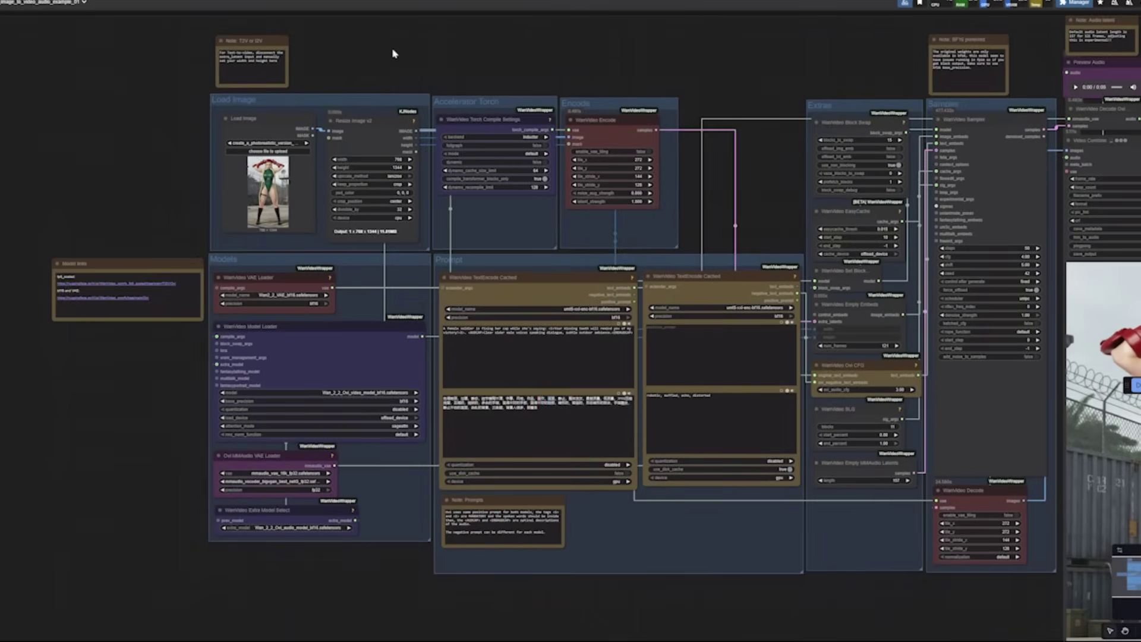
left_click_drag(378, 67, 443, 67)
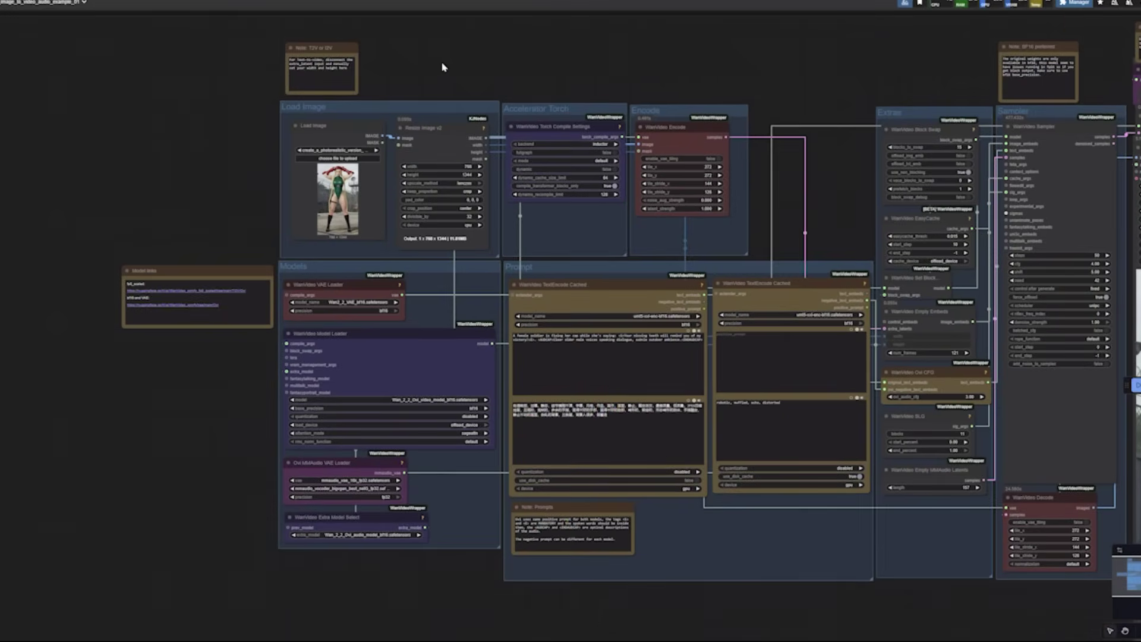
scroll(311, 110, "up", 10)
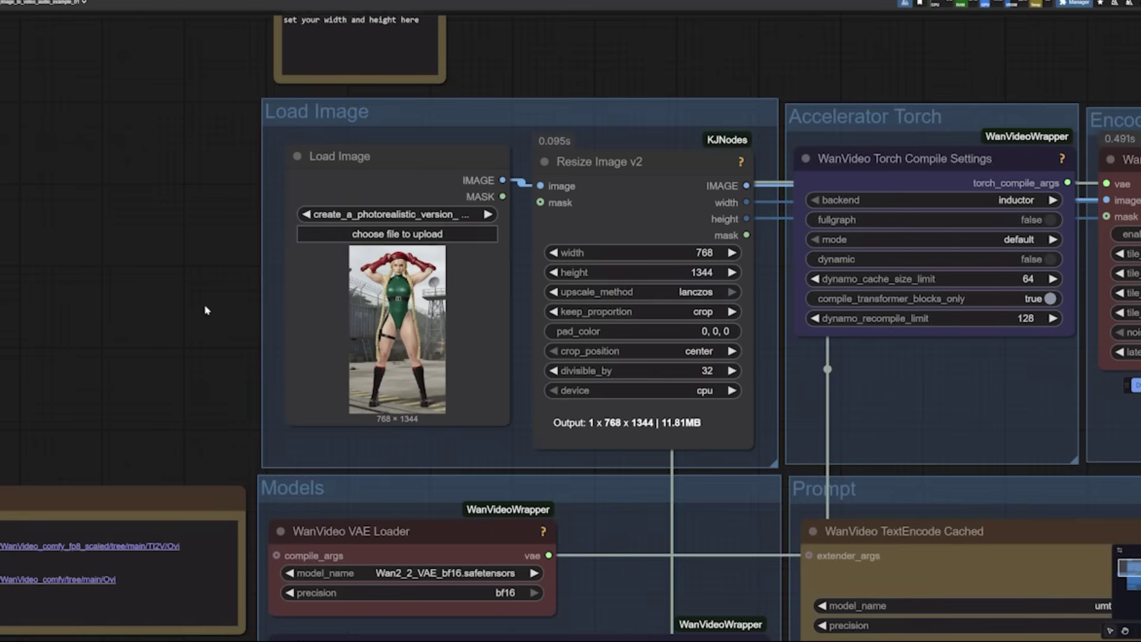
scroll(204, 308, "right", 4)
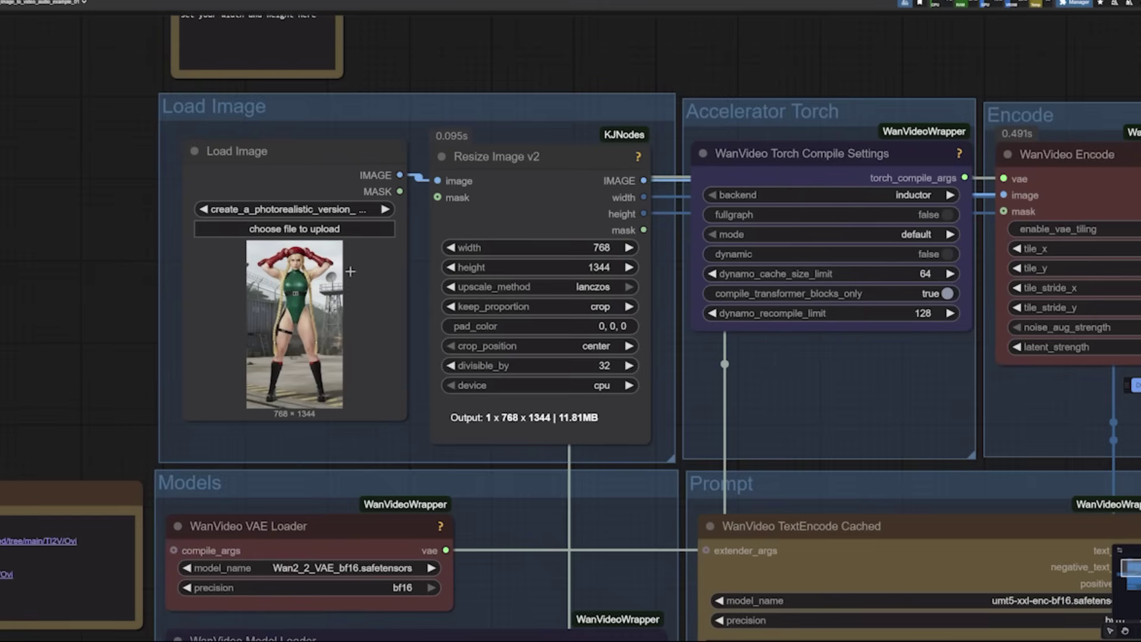
left_click(313, 146)
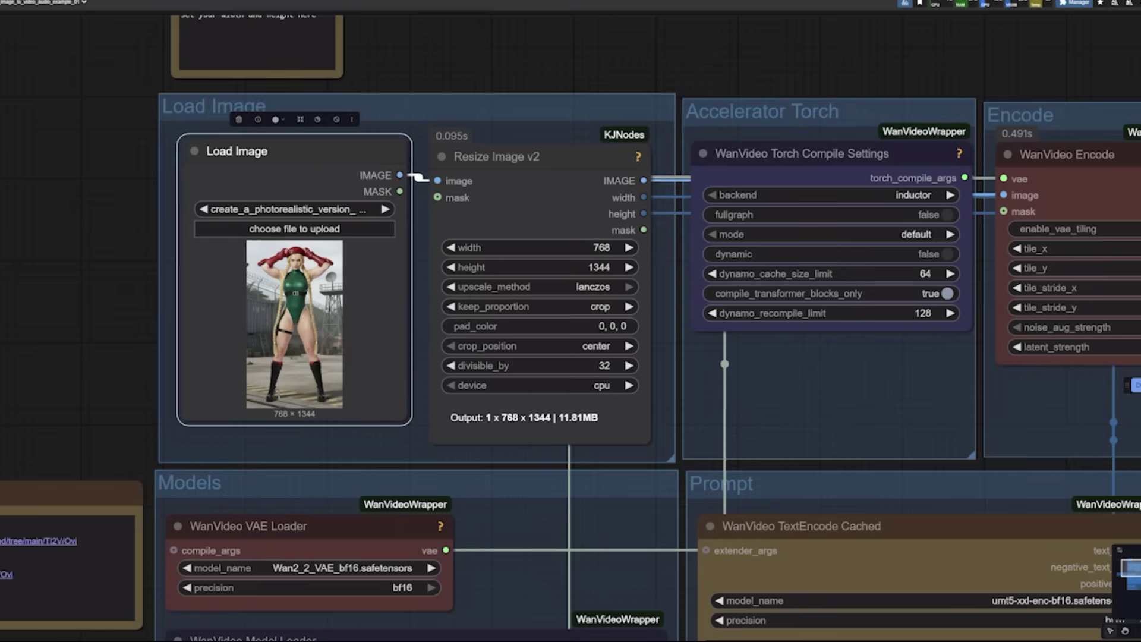
scroll(379, 431, "up", 5)
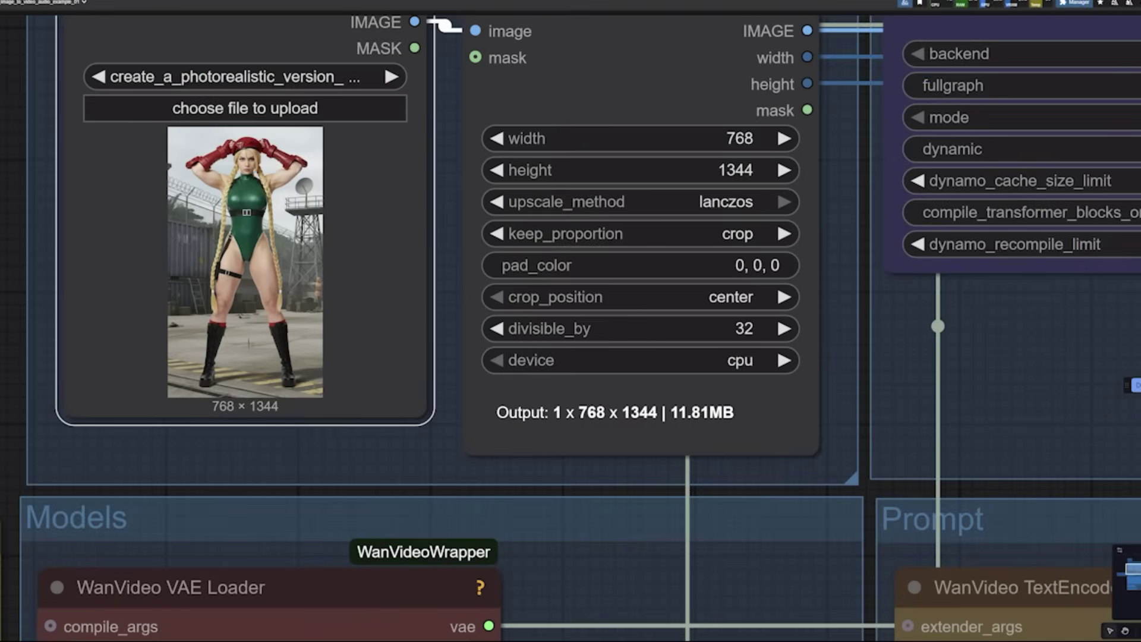
scroll(749, 141, "up", 3)
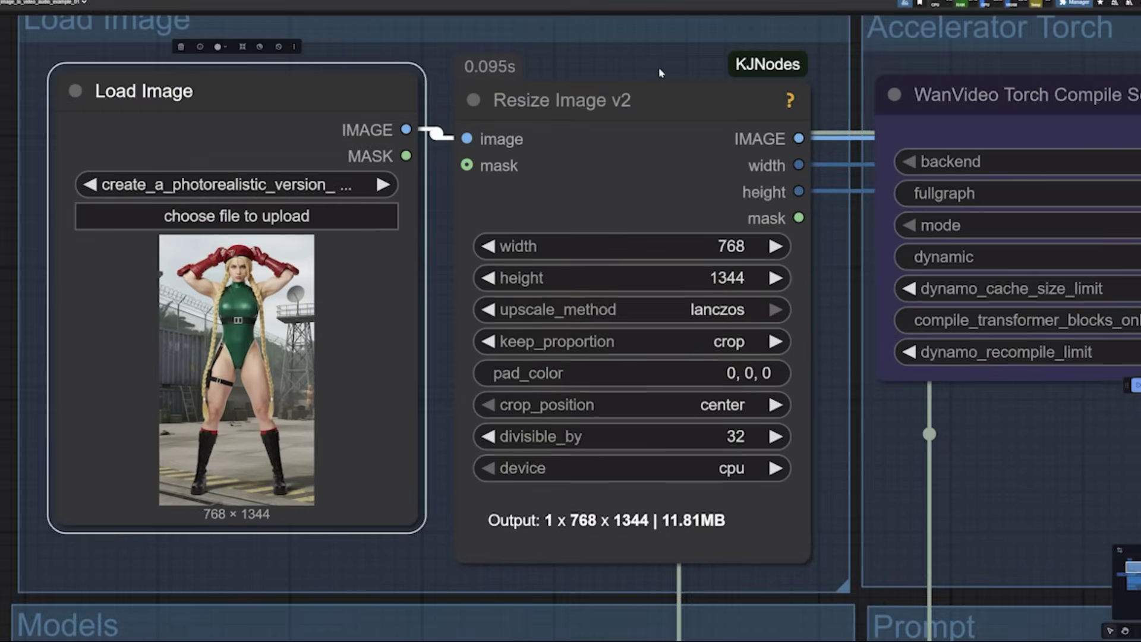
left_click(648, 99)
mouse_move(704, 100)
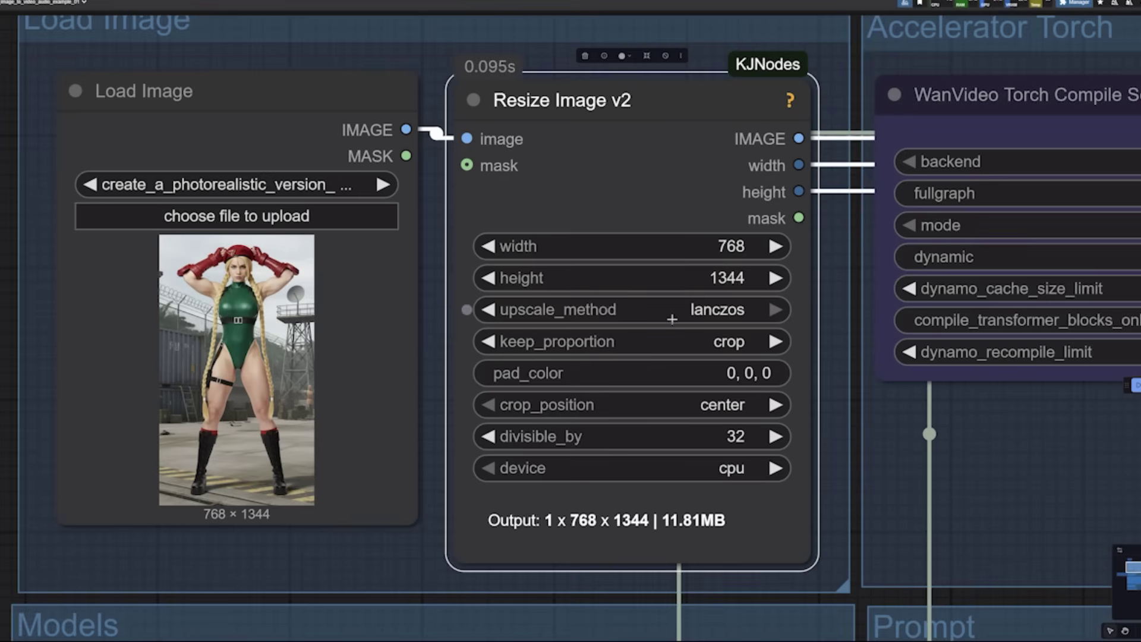
scroll(673, 319, "down", 5)
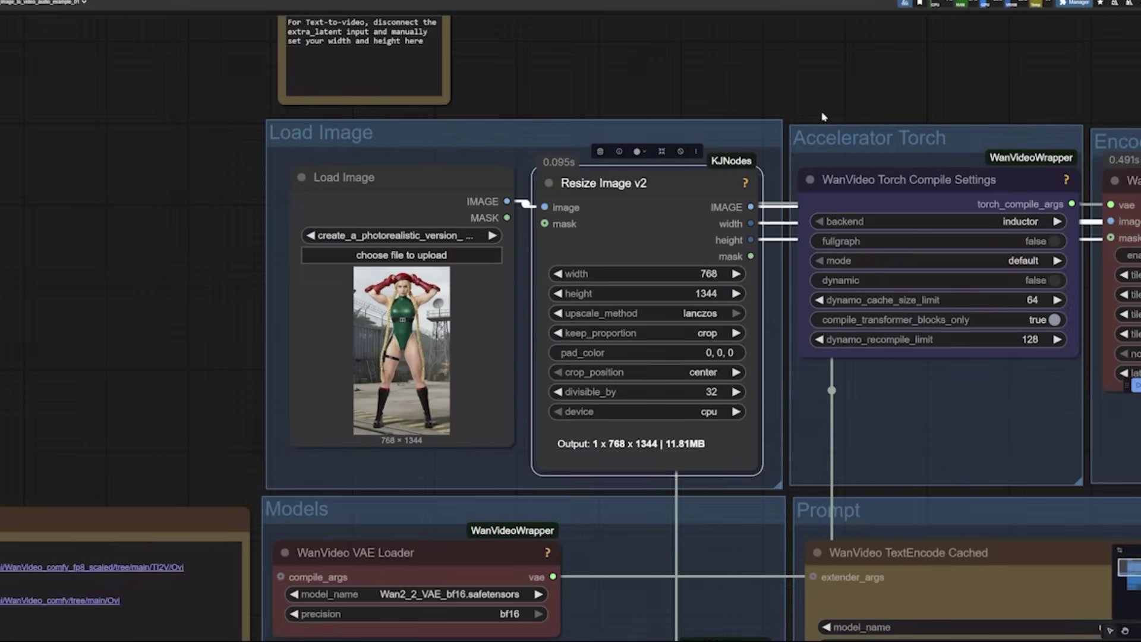
left_click_drag(961, 81, 768, 25)
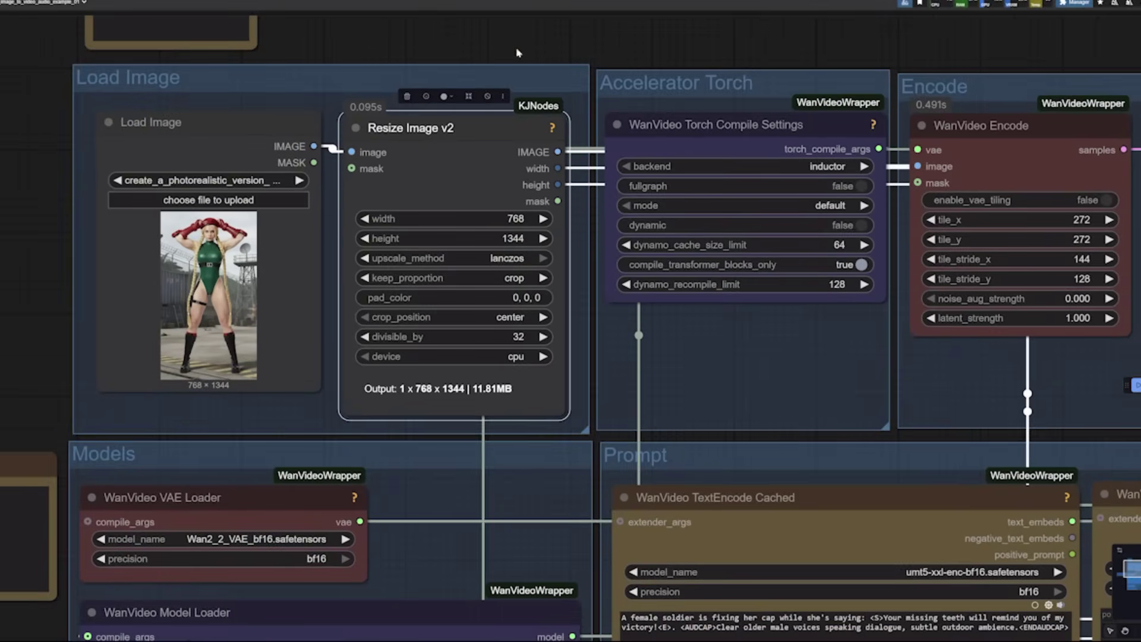
scroll(260, 260, "up", 3)
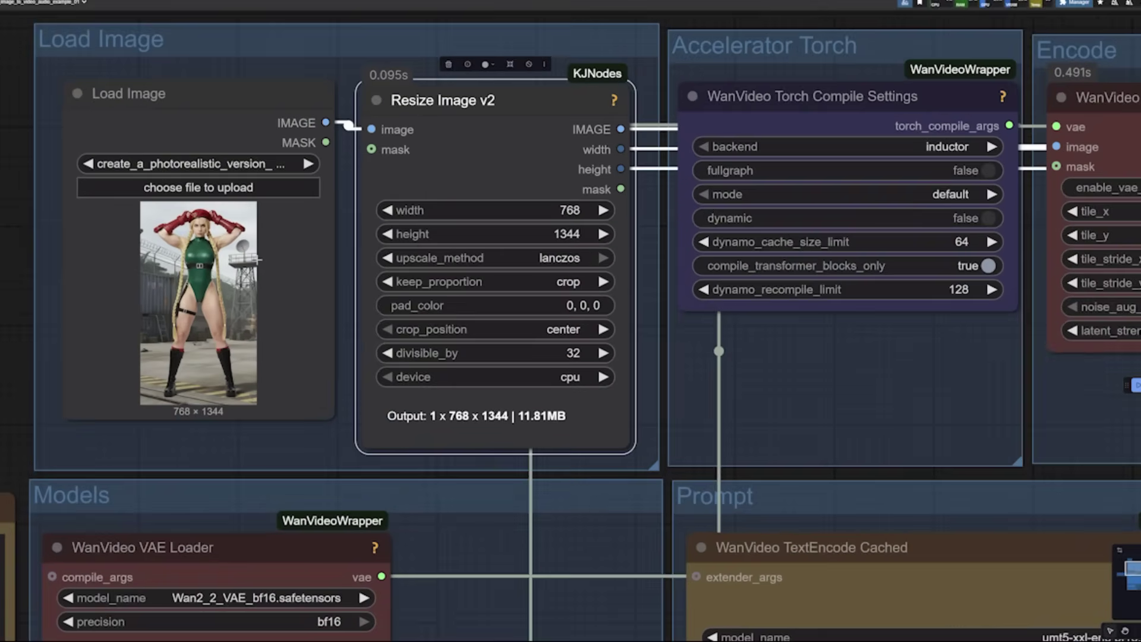
scroll(259, 260, "up", 1)
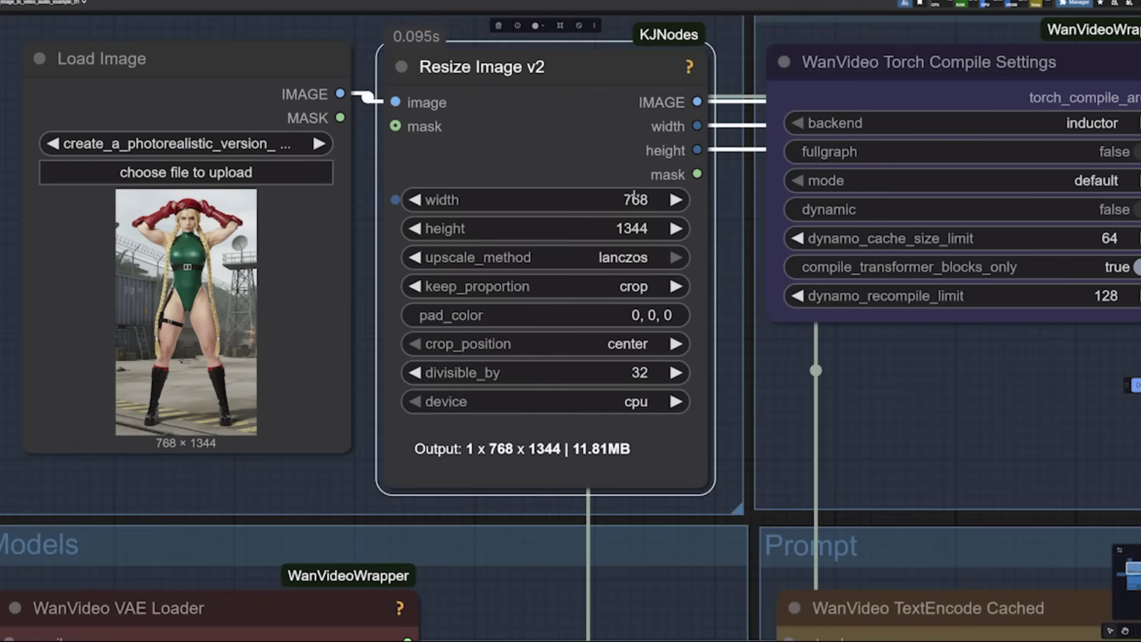
scroll(635, 197, "down", 1)
scroll(635, 197, "down", 3)
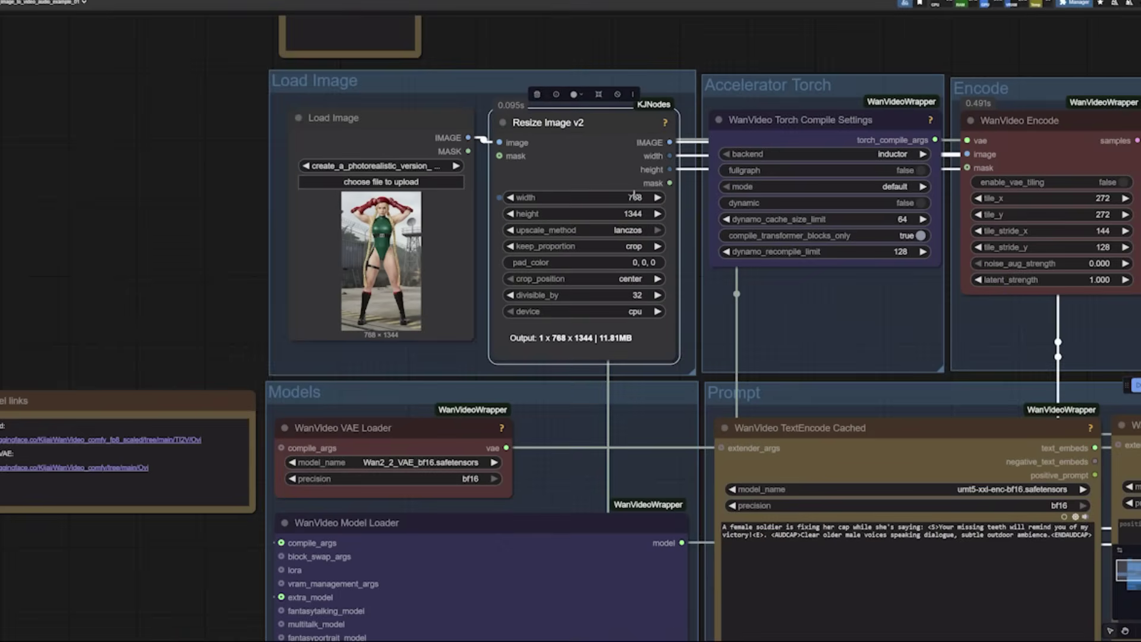
left_click_drag(566, 37, 589, 200)
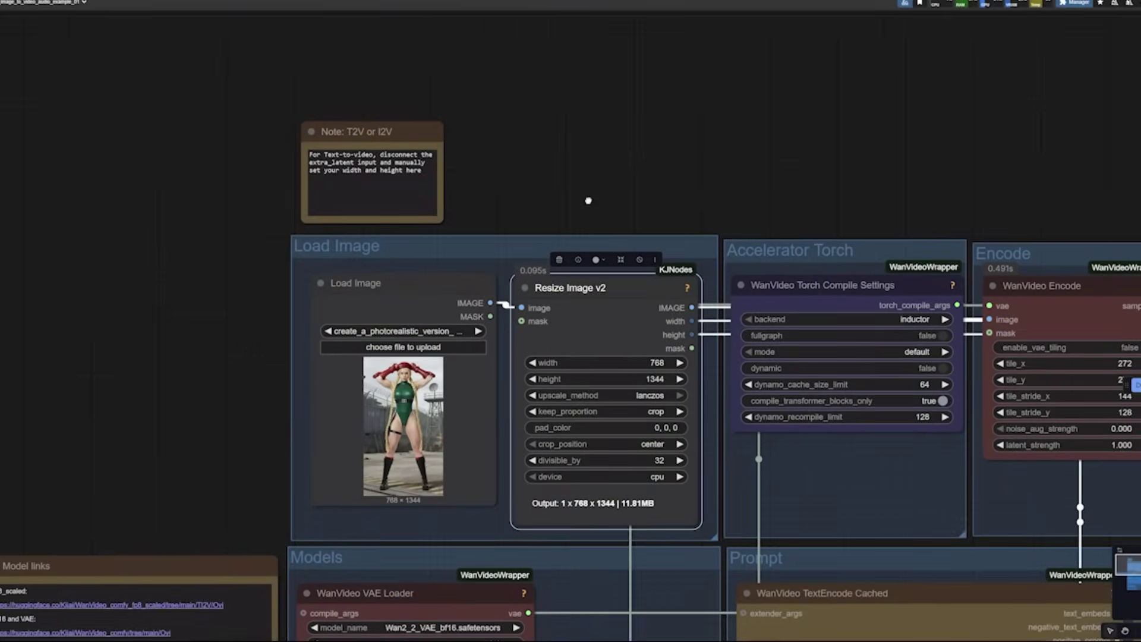
scroll(354, 156, "up", 5)
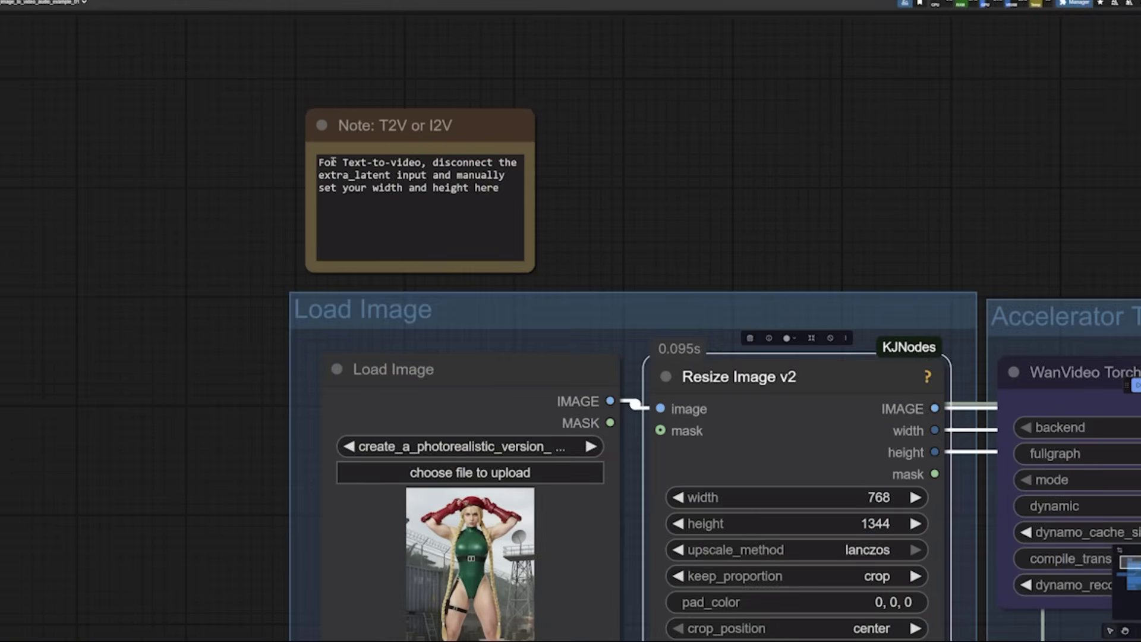
left_click_drag(320, 163, 499, 190)
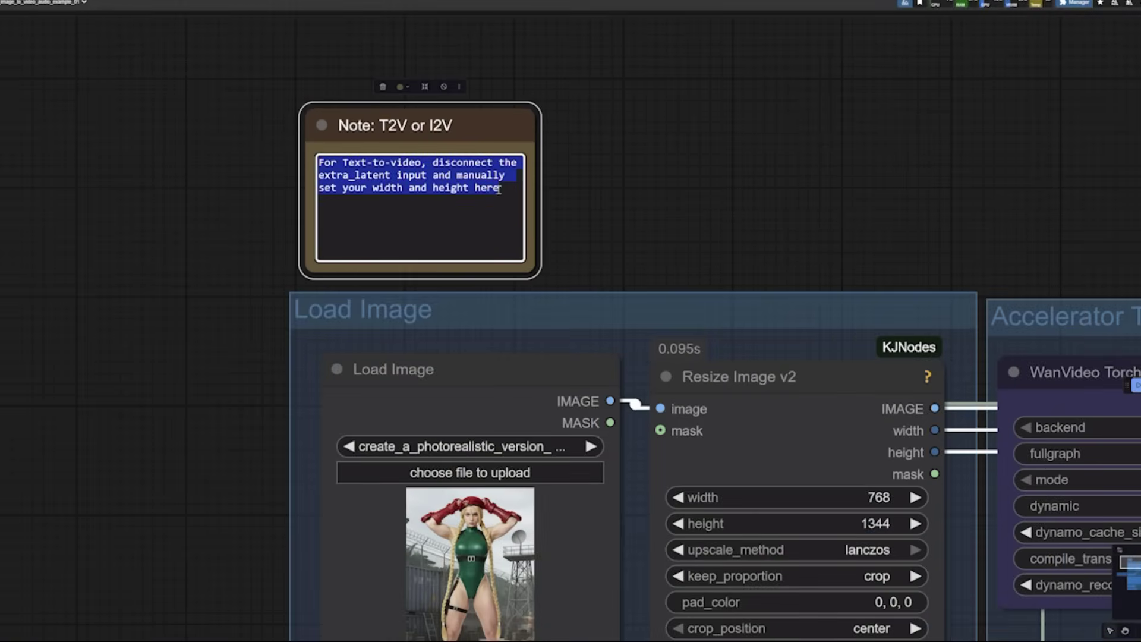
scroll(380, 163, "up", 5)
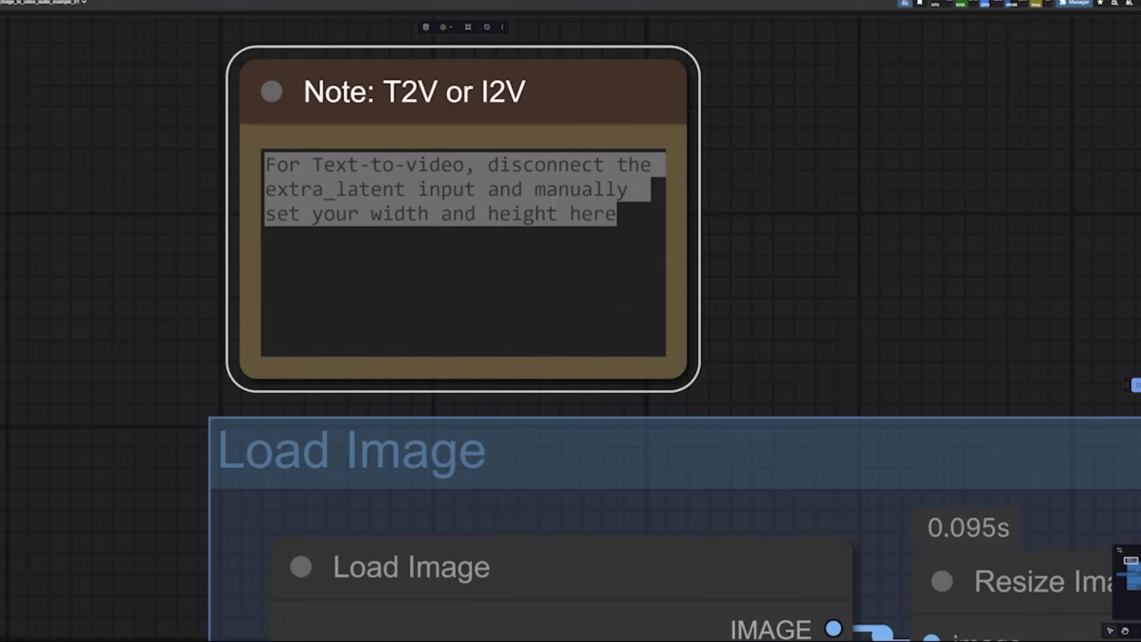
scroll(717, 303, "down", 10)
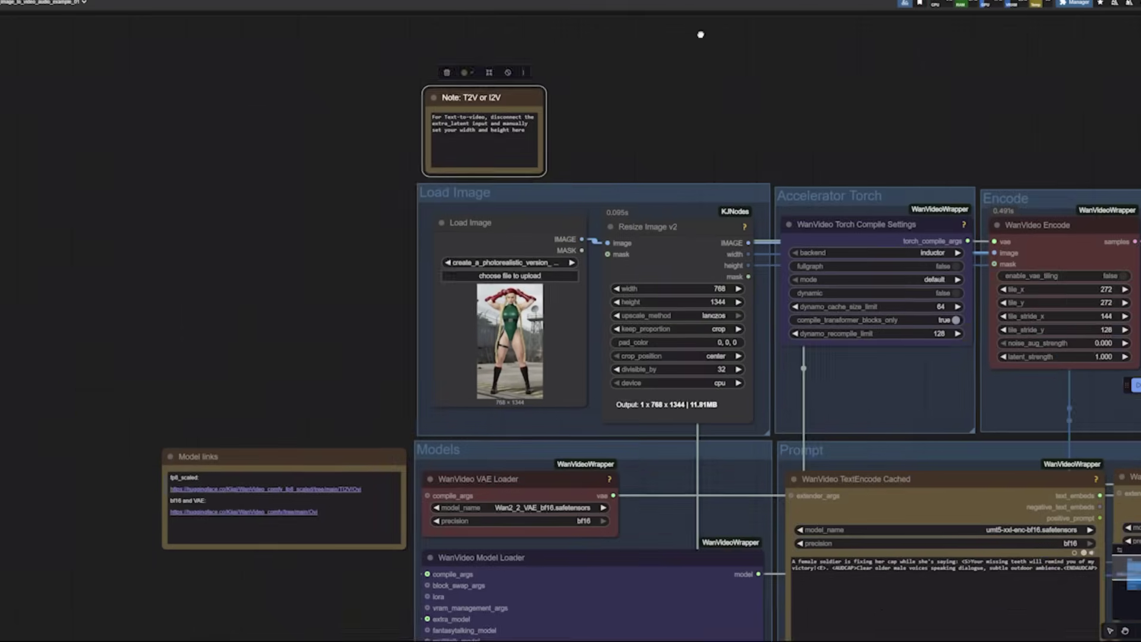
scroll(254, 285, "down", 3)
scroll(145, 204, "right", 5)
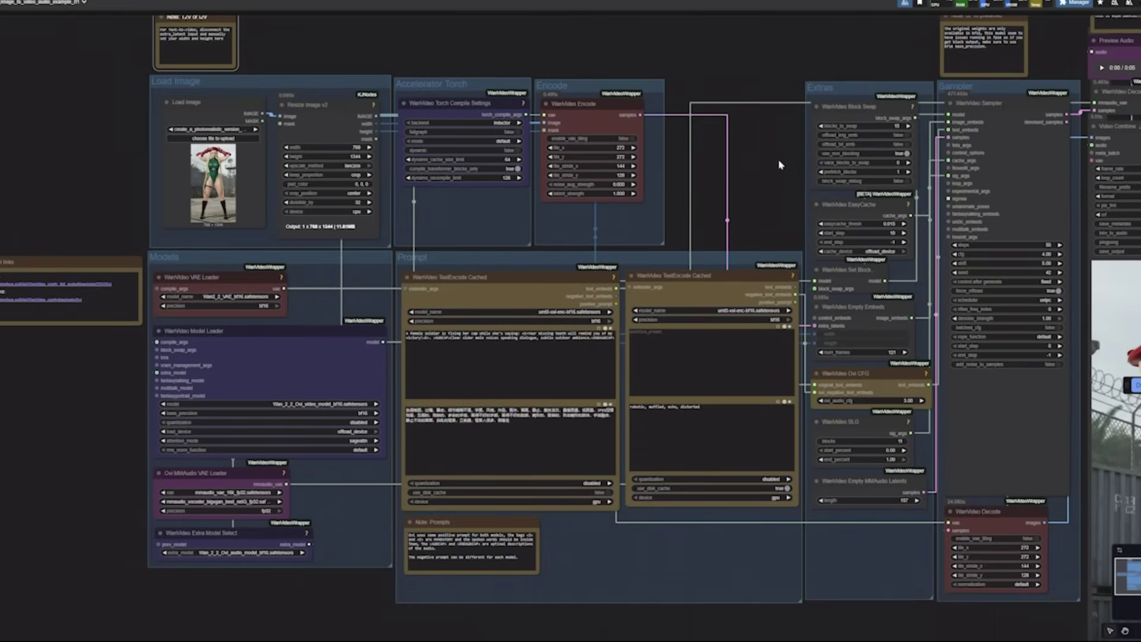
left_click_drag(780, 165, 658, 172)
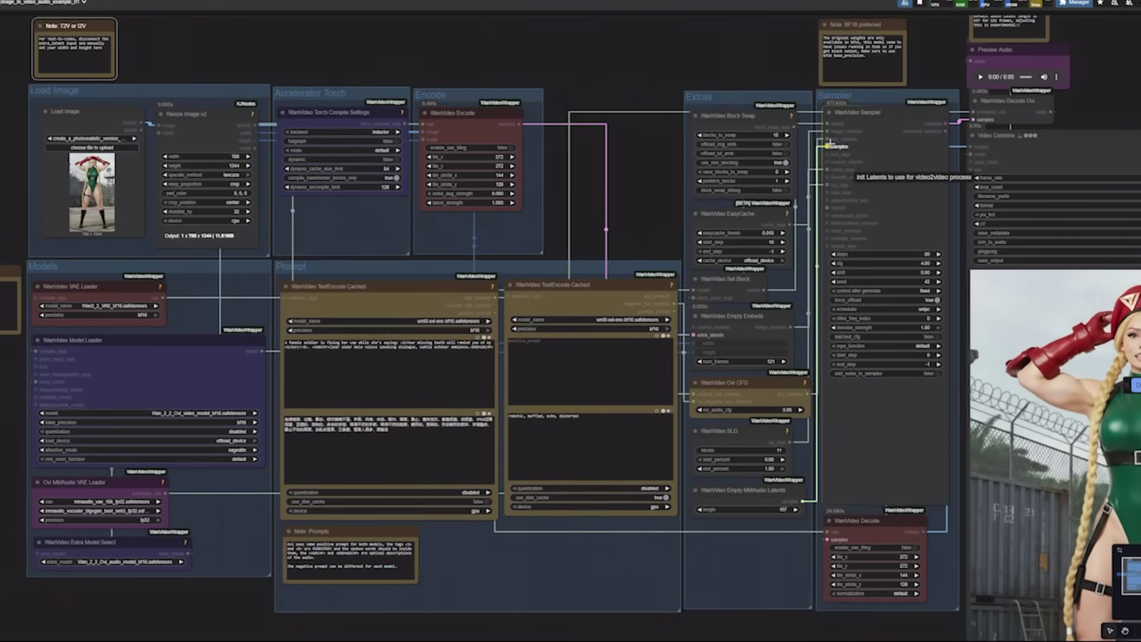
left_click_drag(617, 171, 626, 168)
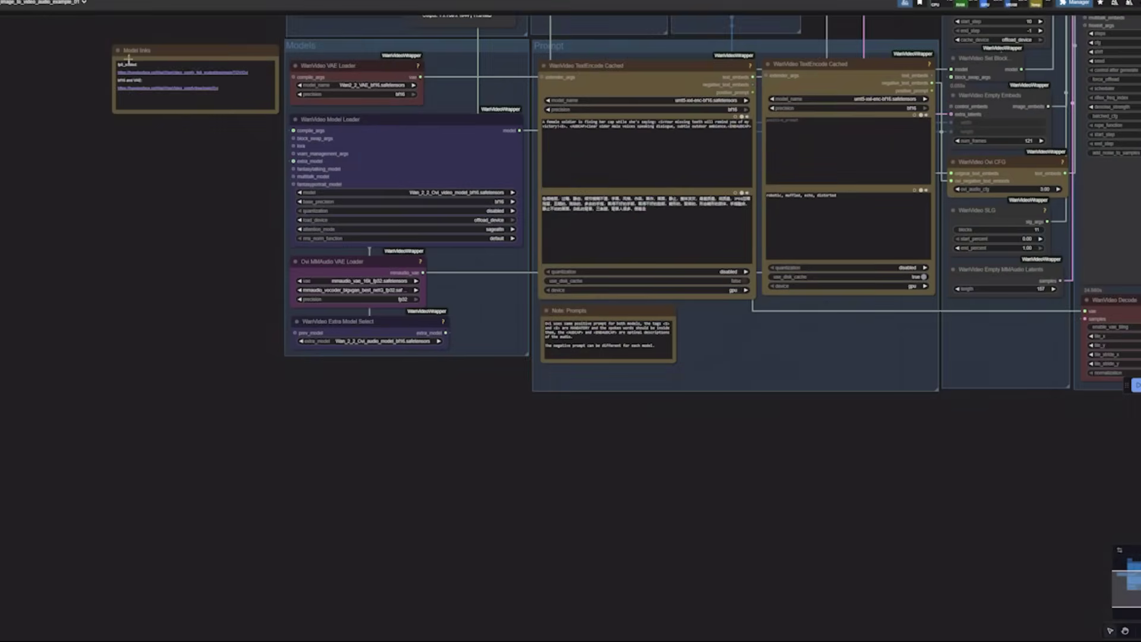
left_click_drag(200, 190, 232, 263)
scroll(153, 187, "up", 4)
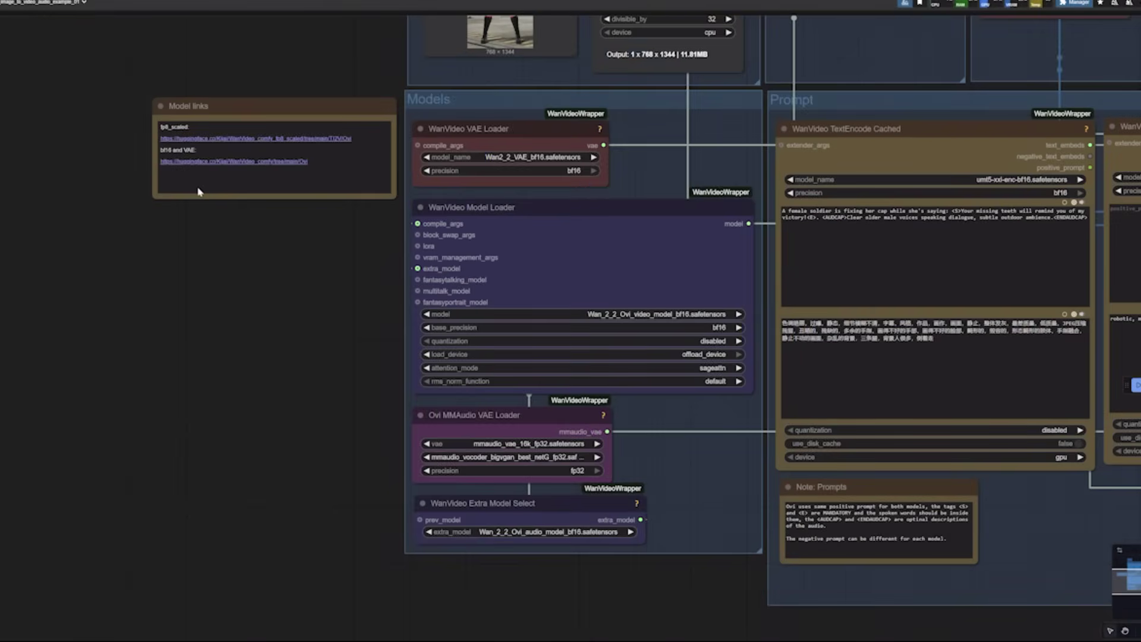
scroll(267, 255, "up", 3)
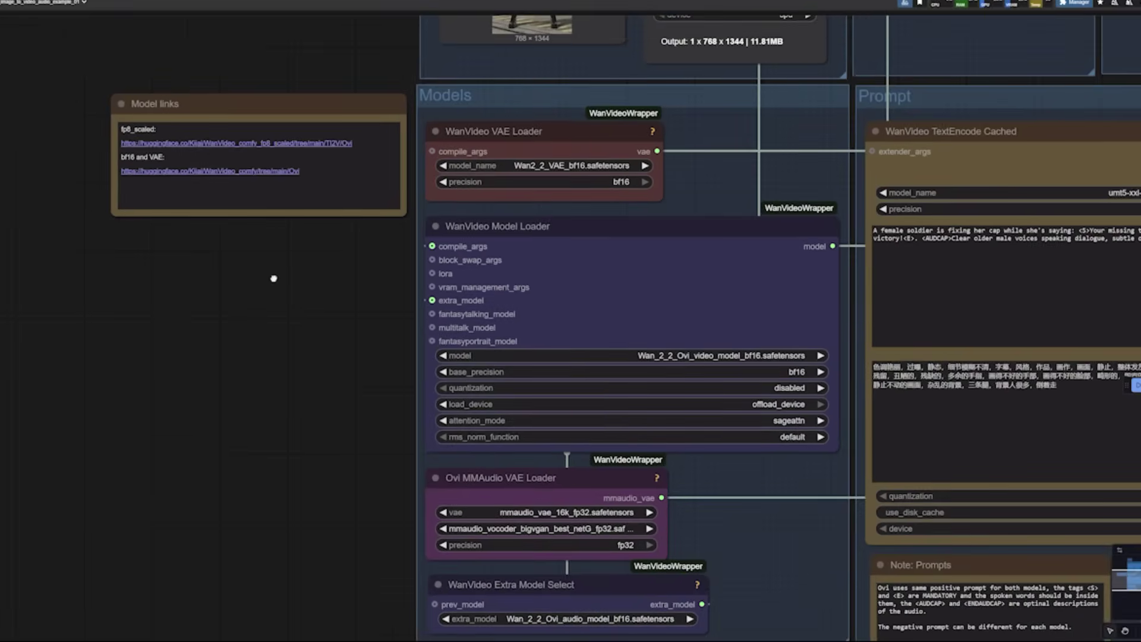
left_click_drag(273, 278, 260, 292)
left_click_drag(280, 336, 214, 315)
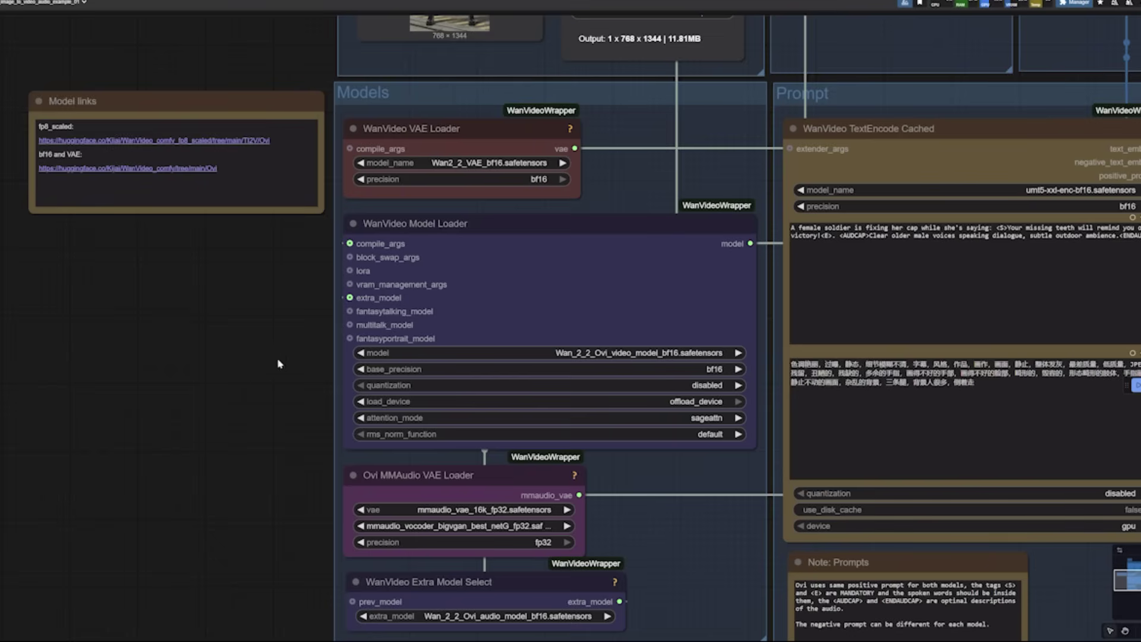
left_click_drag(260, 395, 205, 308)
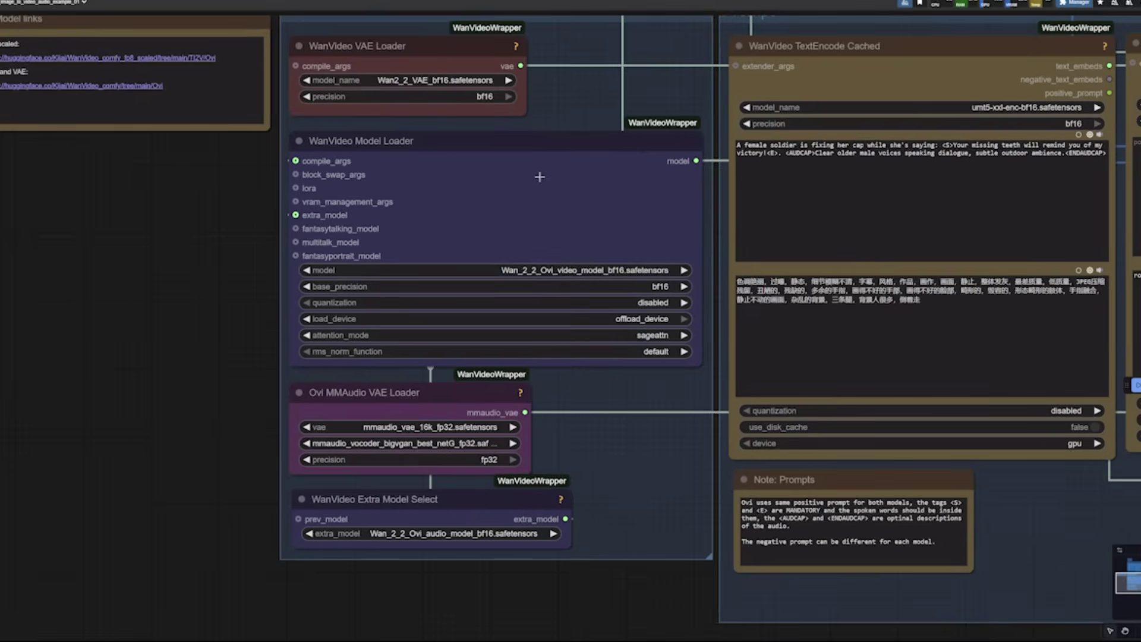
left_click(599, 156)
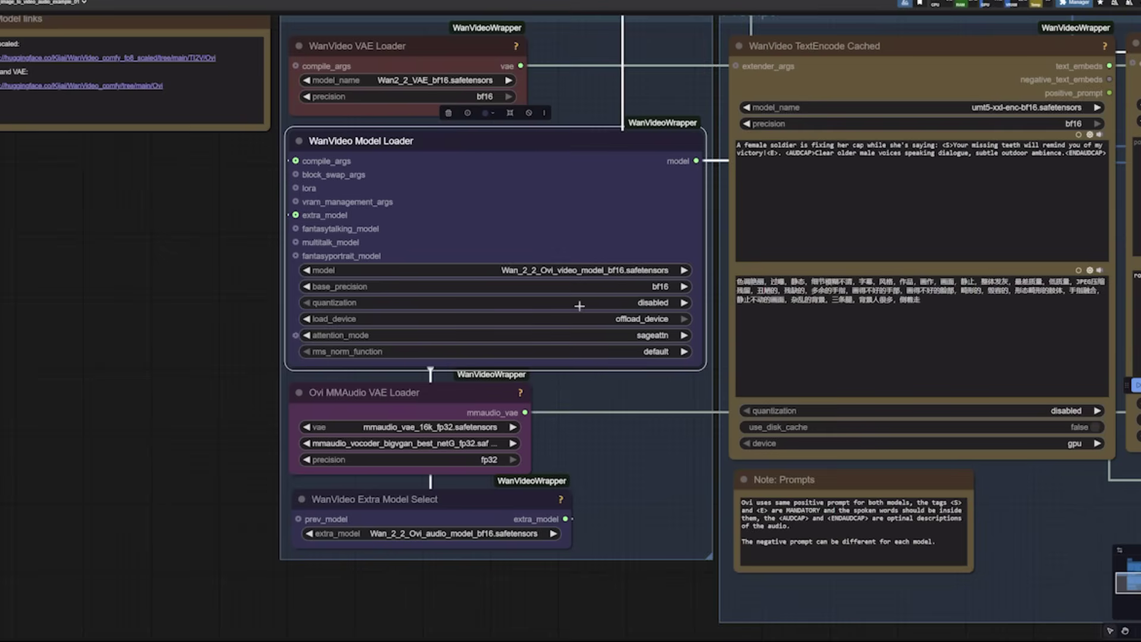
scroll(608, 287, "up", 3)
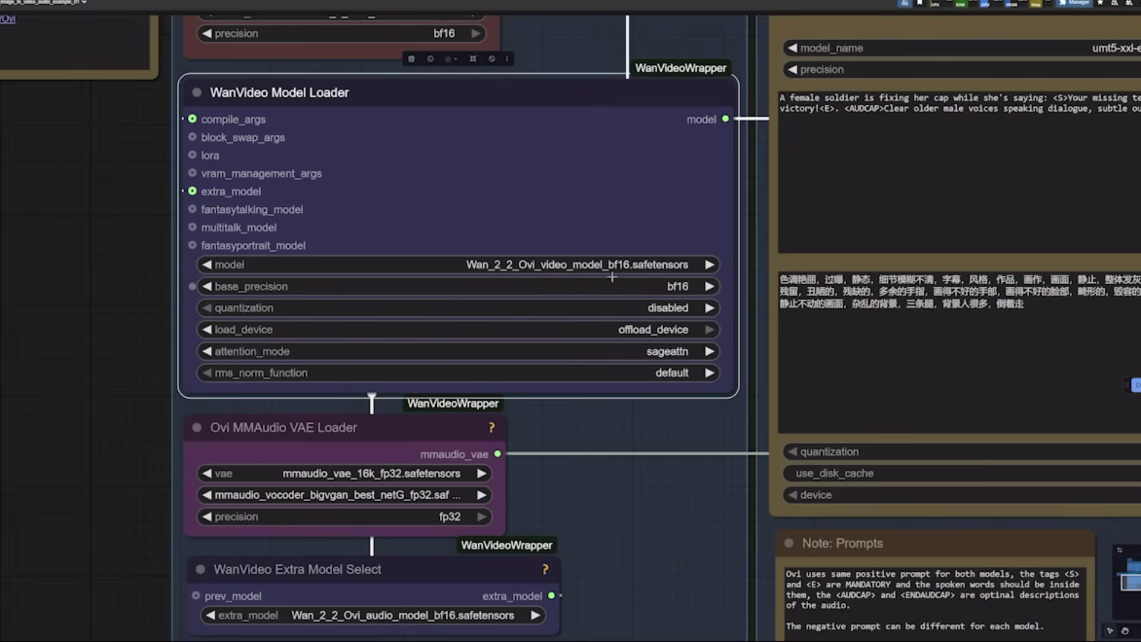
left_click_drag(94, 529, 95, 291)
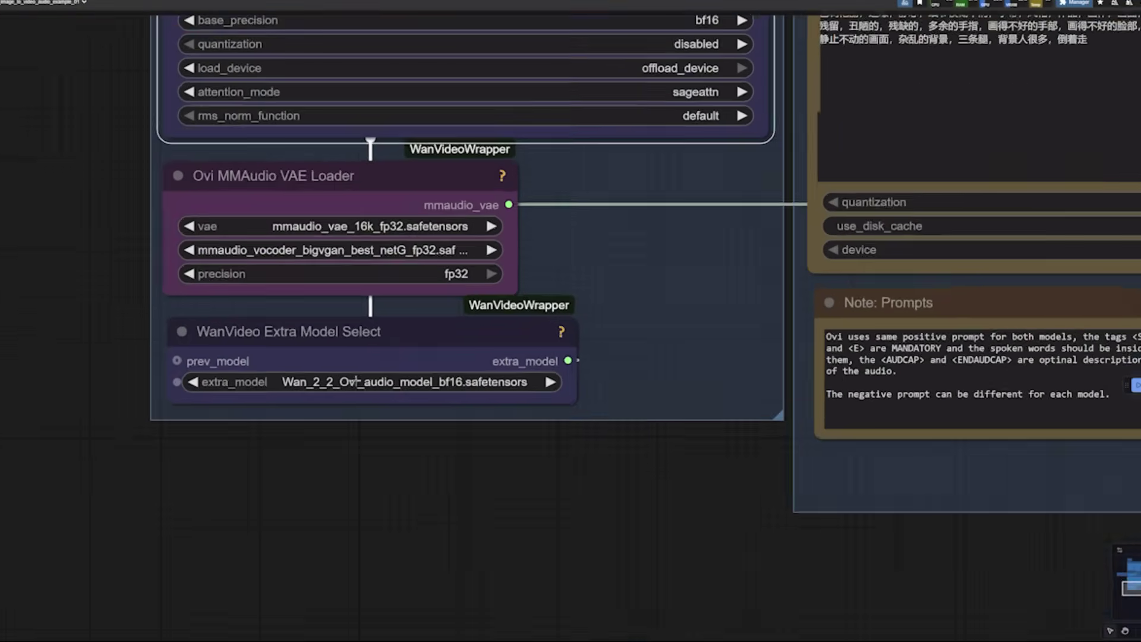
scroll(381, 392, "up", 8)
left_click(442, 256)
scroll(445, 367, "down", 2)
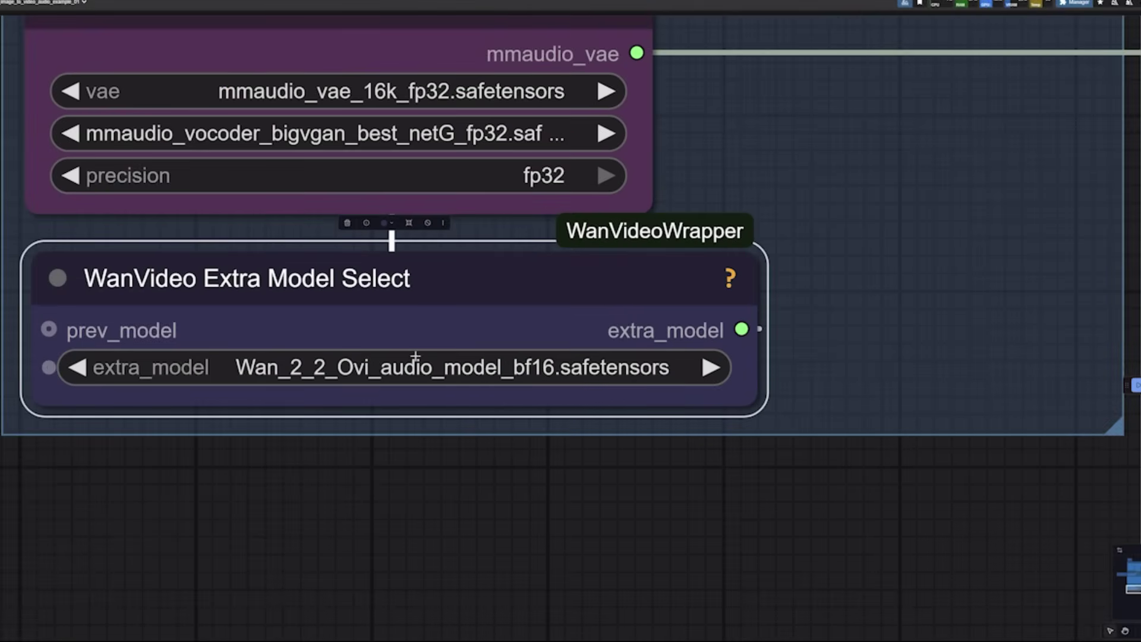
scroll(478, 390, "down", 3)
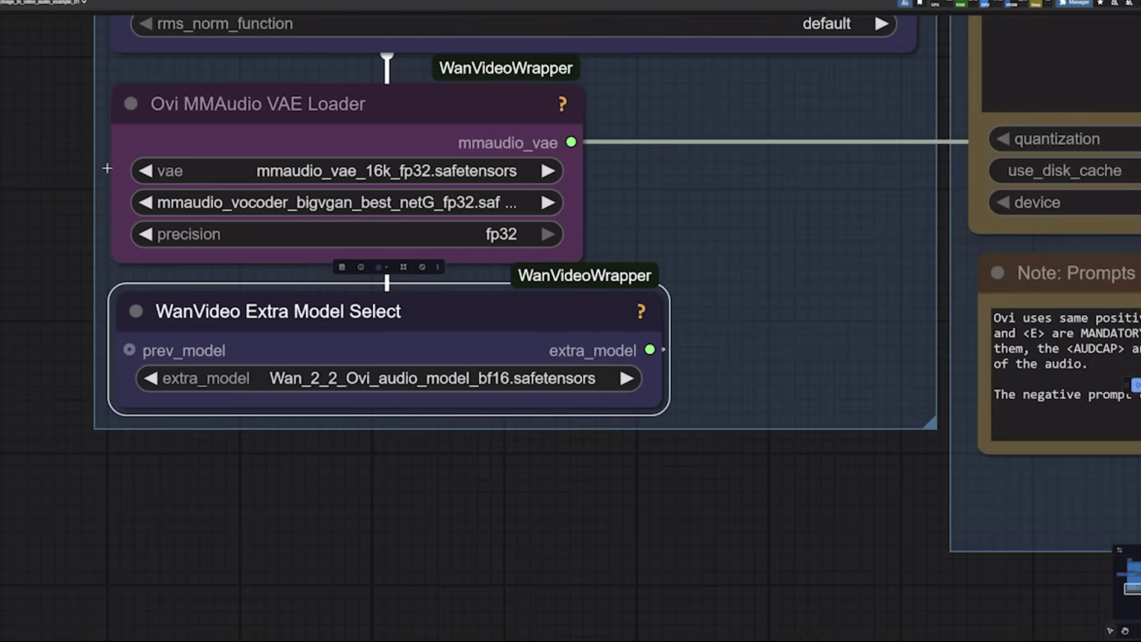
scroll(107, 168, "left", 3)
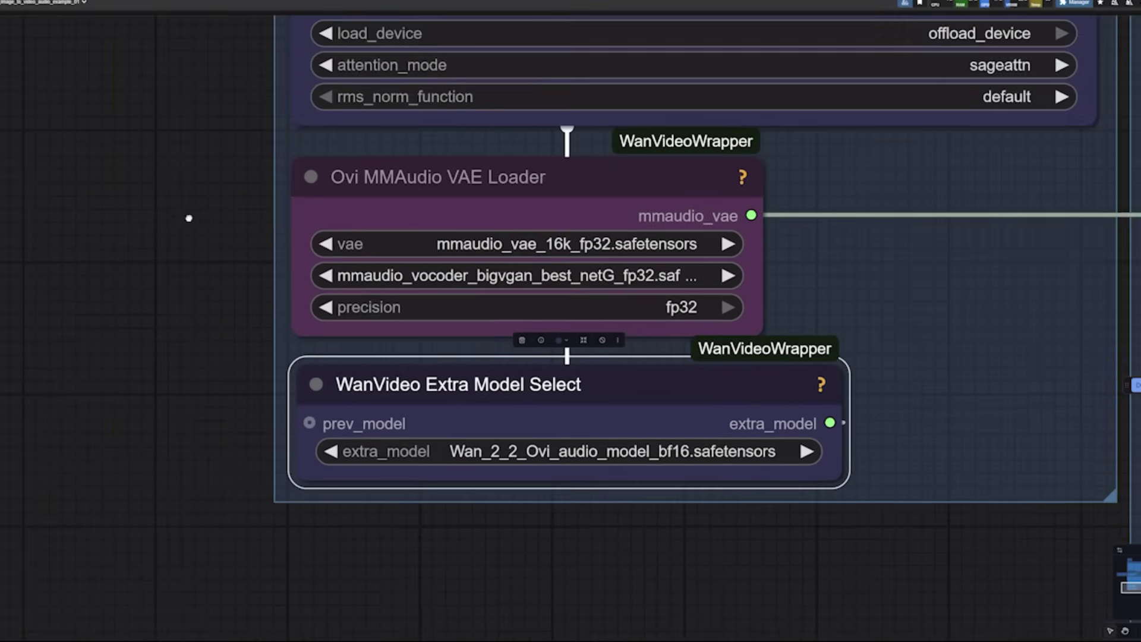
scroll(186, 216, "up", 3)
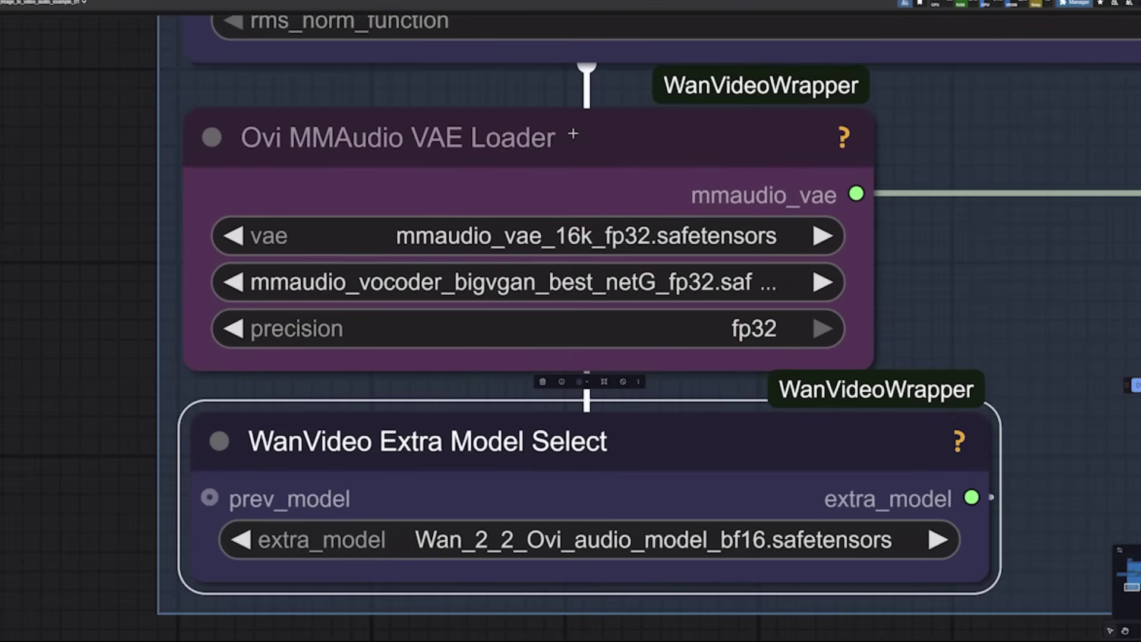
left_click(572, 133)
scroll(476, 209, "up", 3)
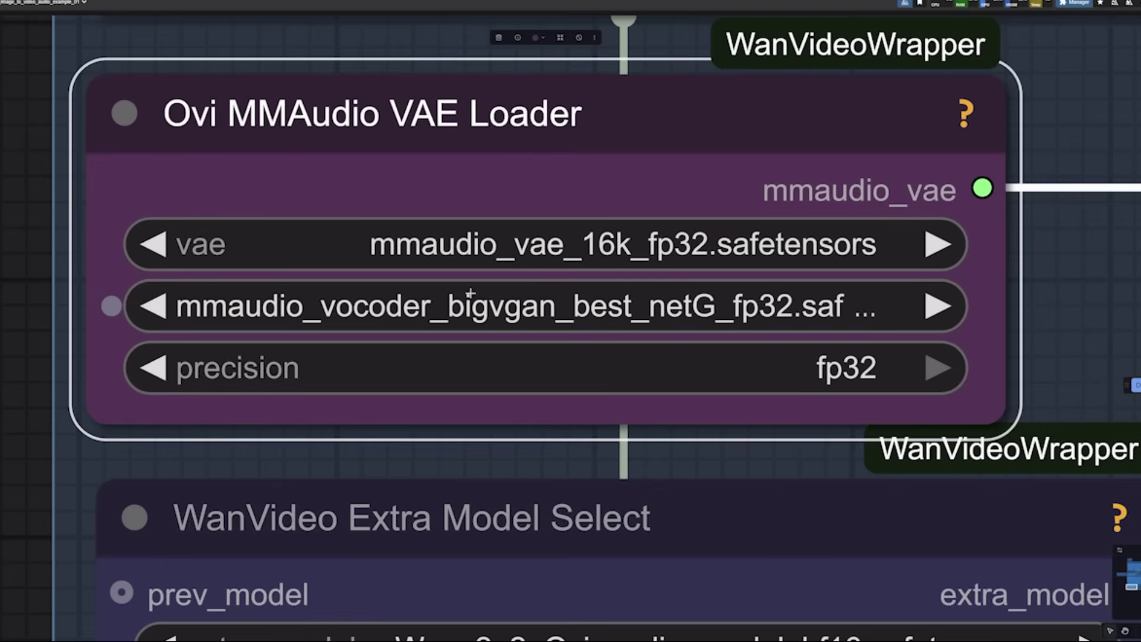
scroll(470, 297, "down", 2)
scroll(469, 295, "down", 10)
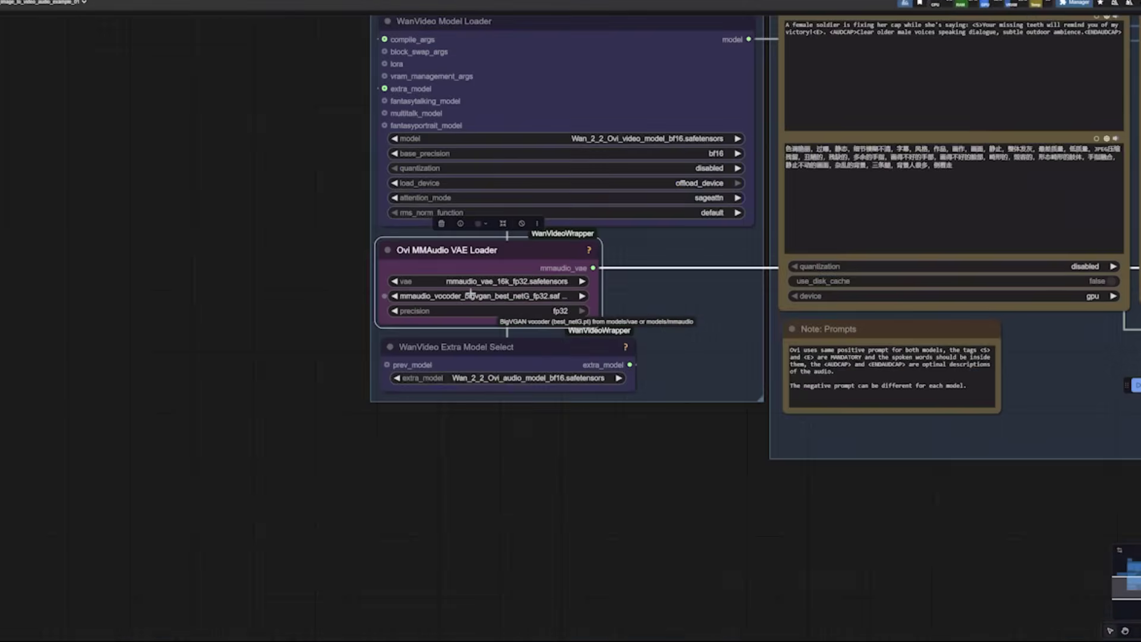
scroll(470, 294, "down", 2)
left_click_drag(680, 414, 587, 529)
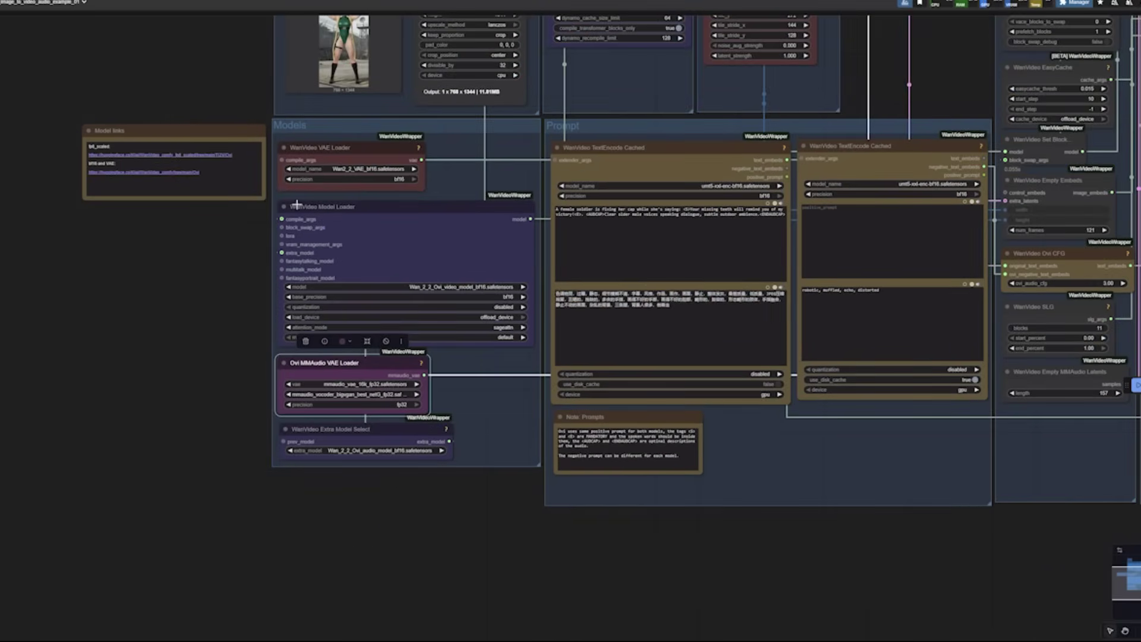
scroll(18, 125, "up", 9)
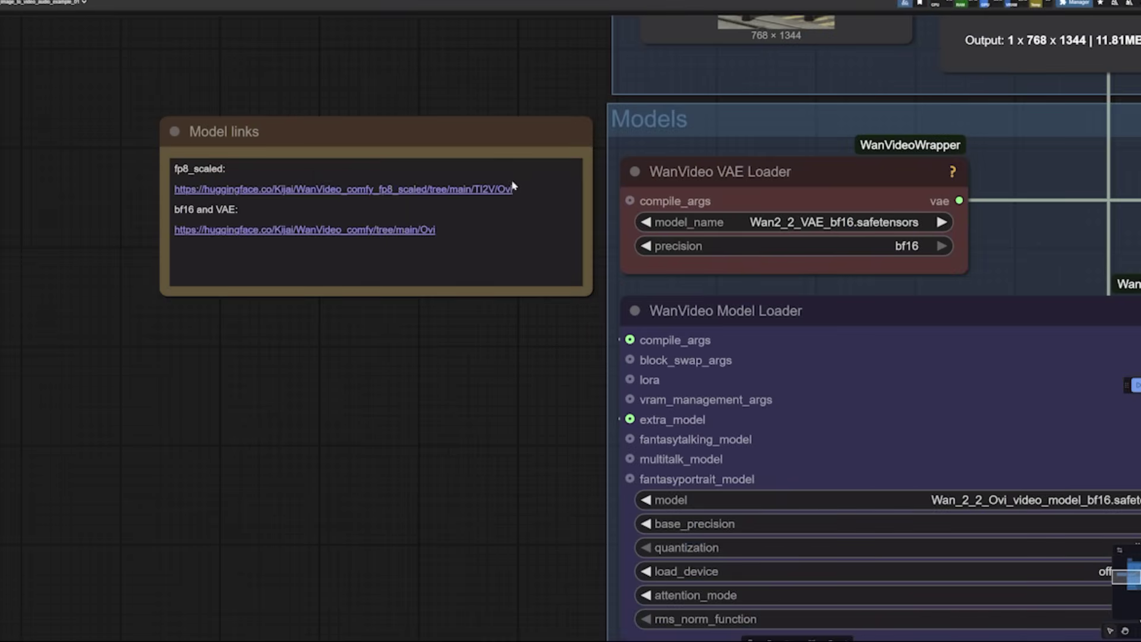
scroll(413, 288, "down", 5)
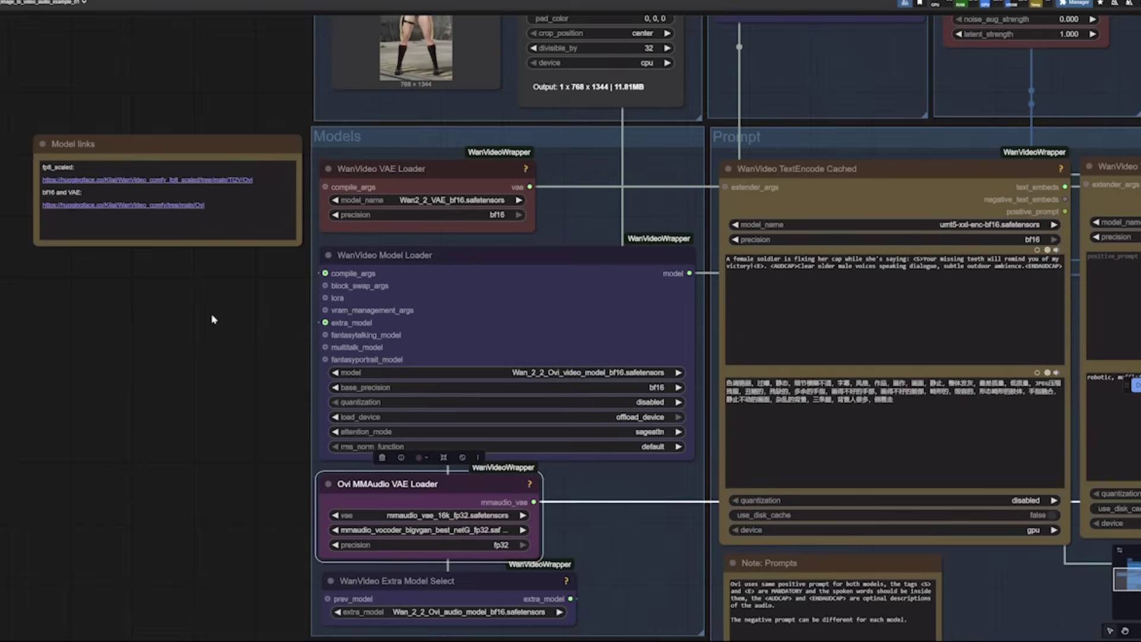
left_click_drag(222, 357, 197, 318)
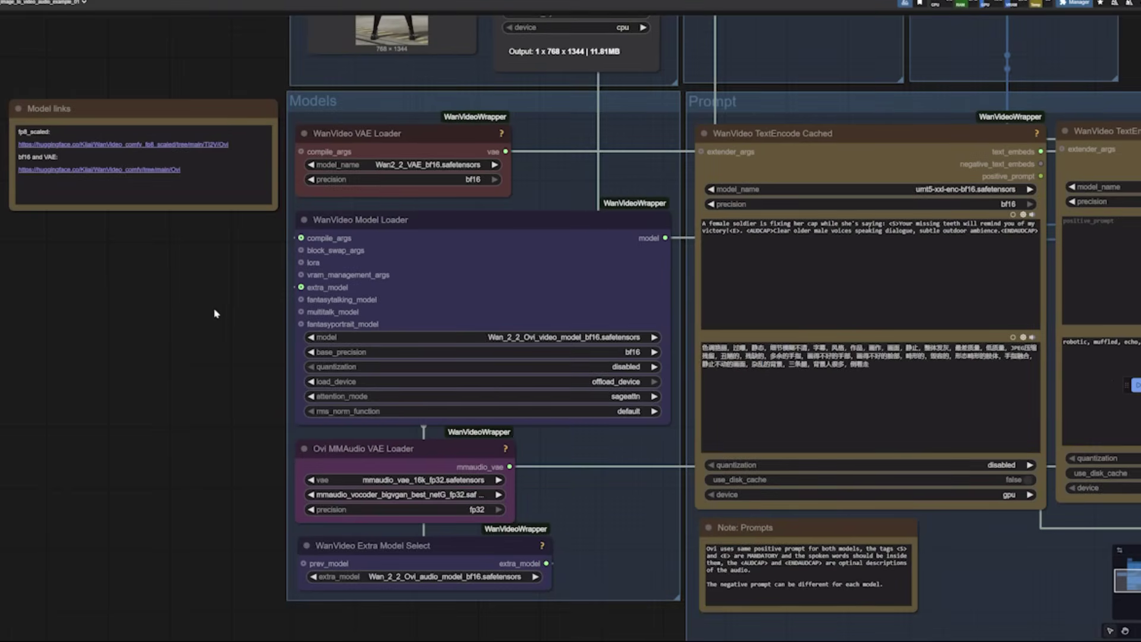
left_click_drag(214, 314, 76, 309)
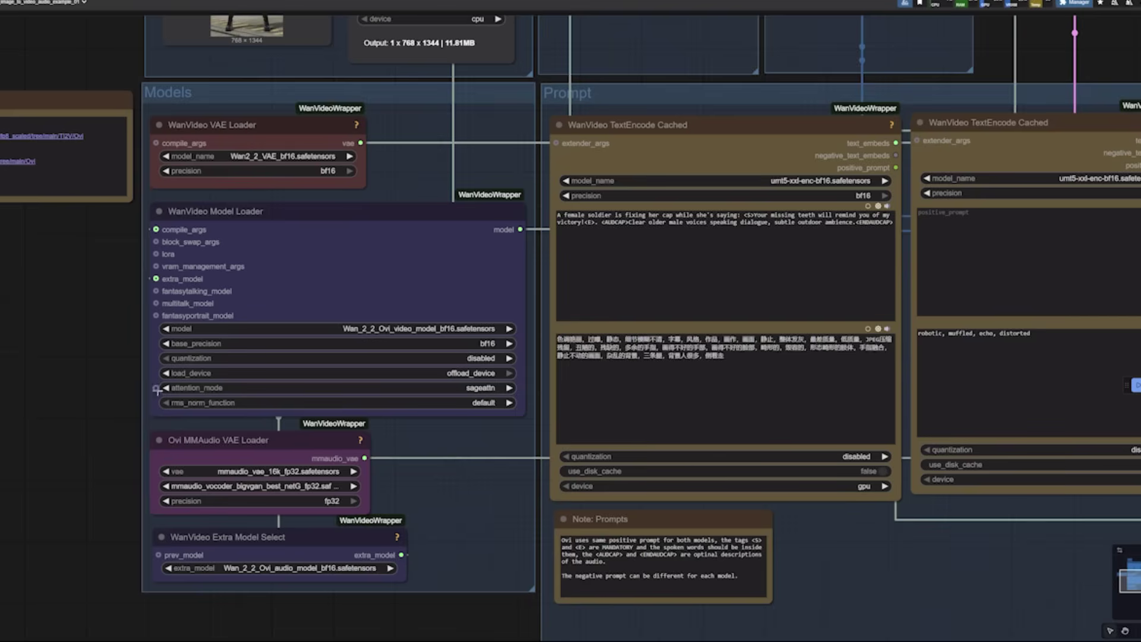
scroll(80, 393, "down", 2)
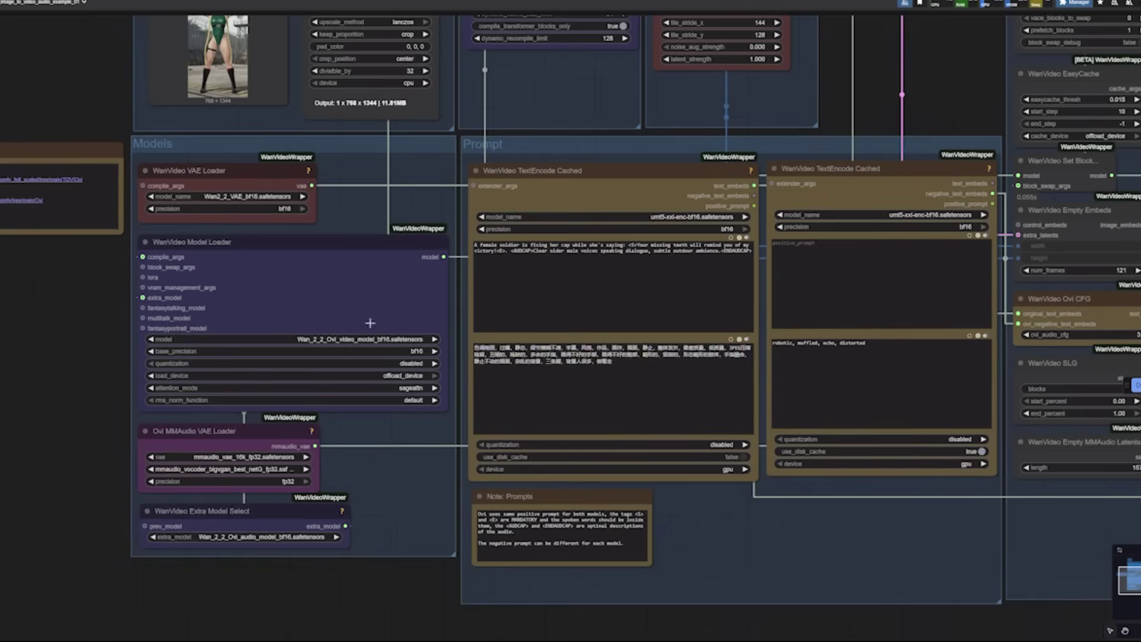
scroll(344, 581, "down", 1)
scroll(344, 581, "down", 1)
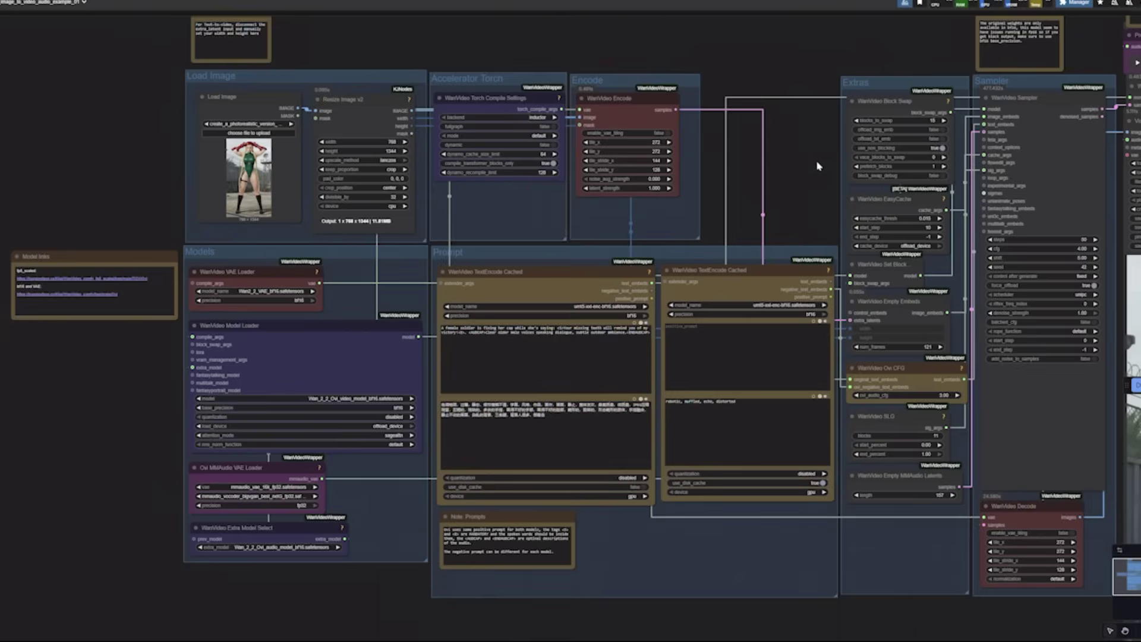
left_click_drag(820, 168, 688, 142)
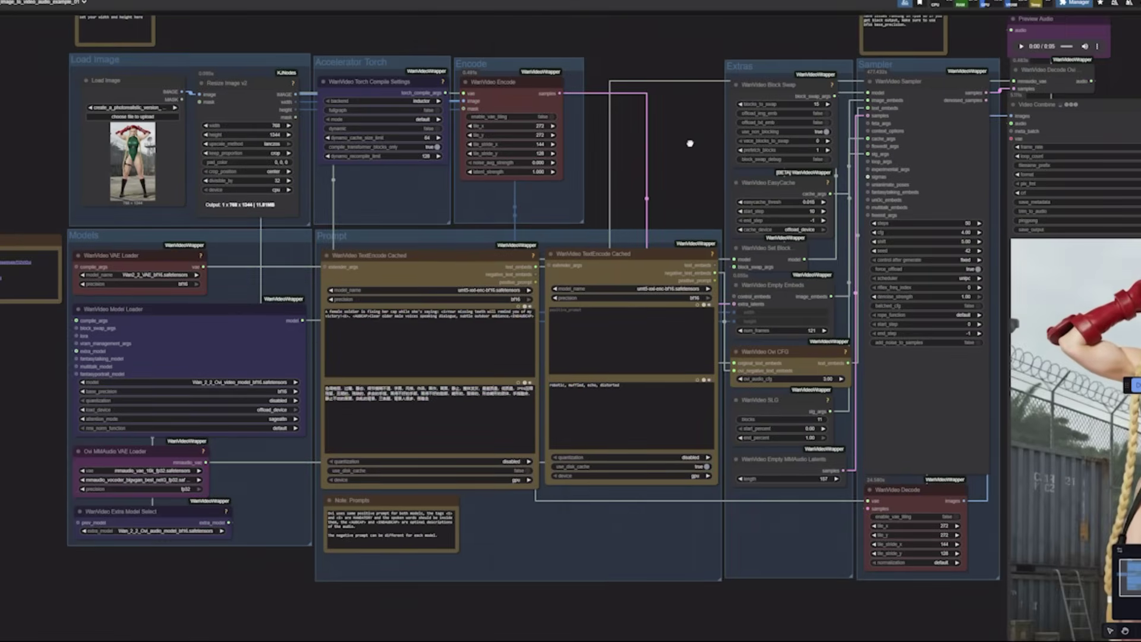
left_click_drag(690, 144, 552, 134)
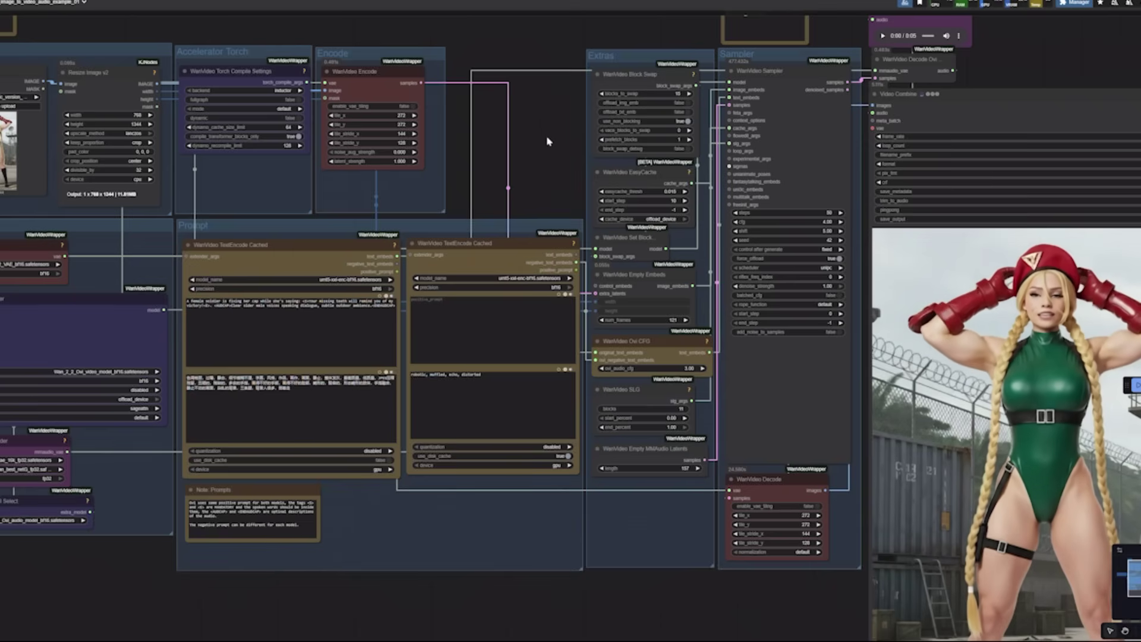
scroll(328, 236, "up", 2)
scroll(328, 236, "up", 3)
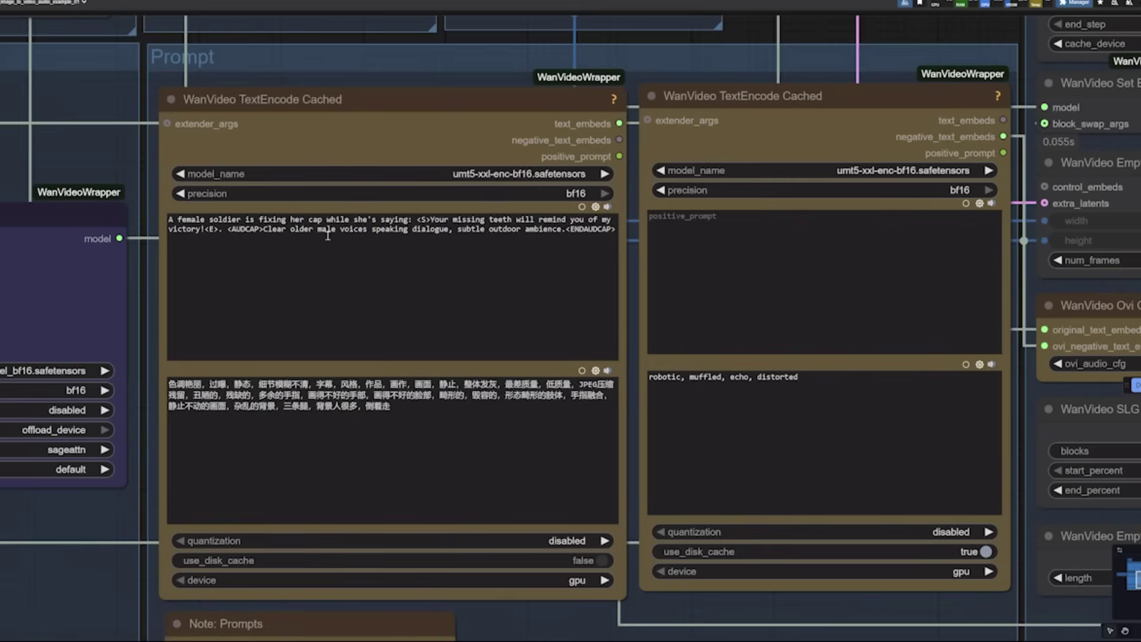
left_click_drag(205, 229, 219, 230)
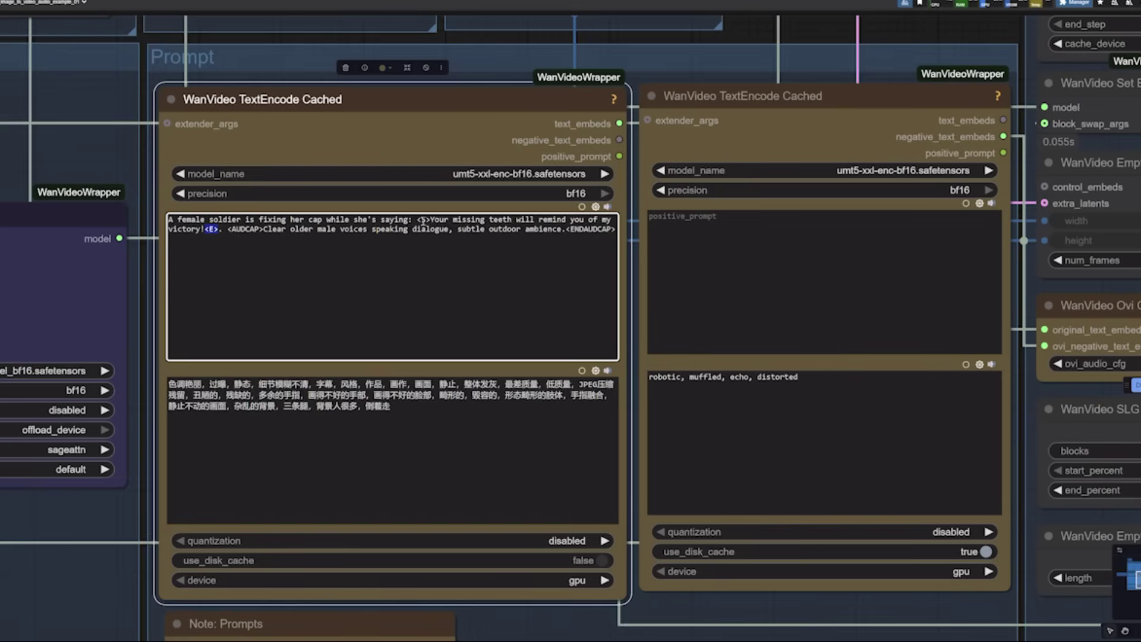
left_click_drag(416, 220, 220, 232)
scroll(511, 252, "up", 2)
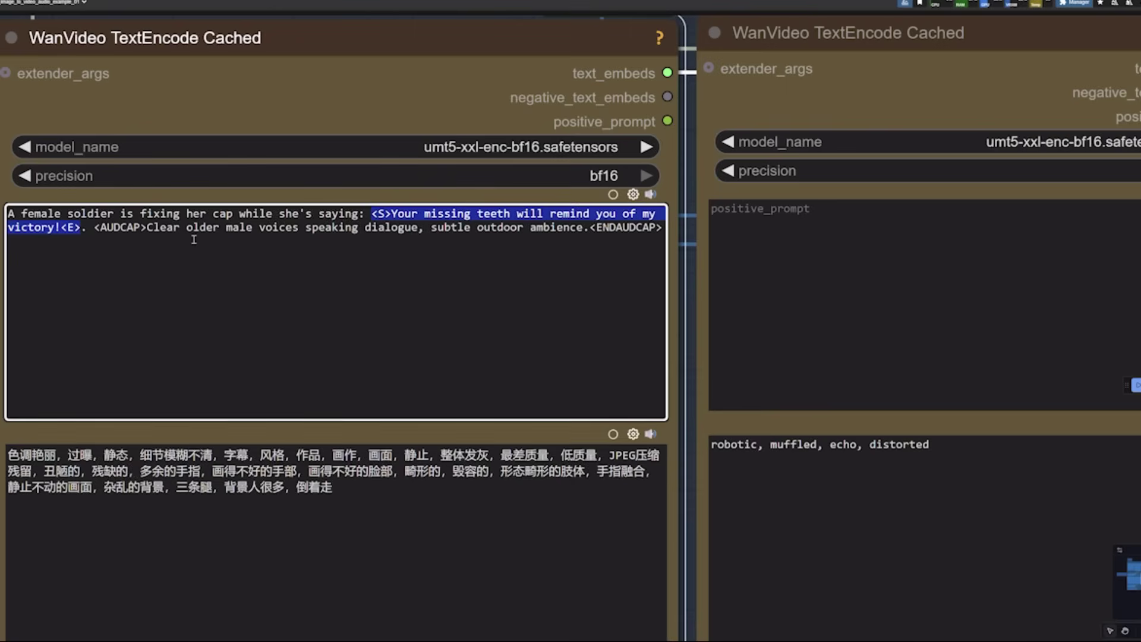
left_click_drag(94, 229, 660, 228)
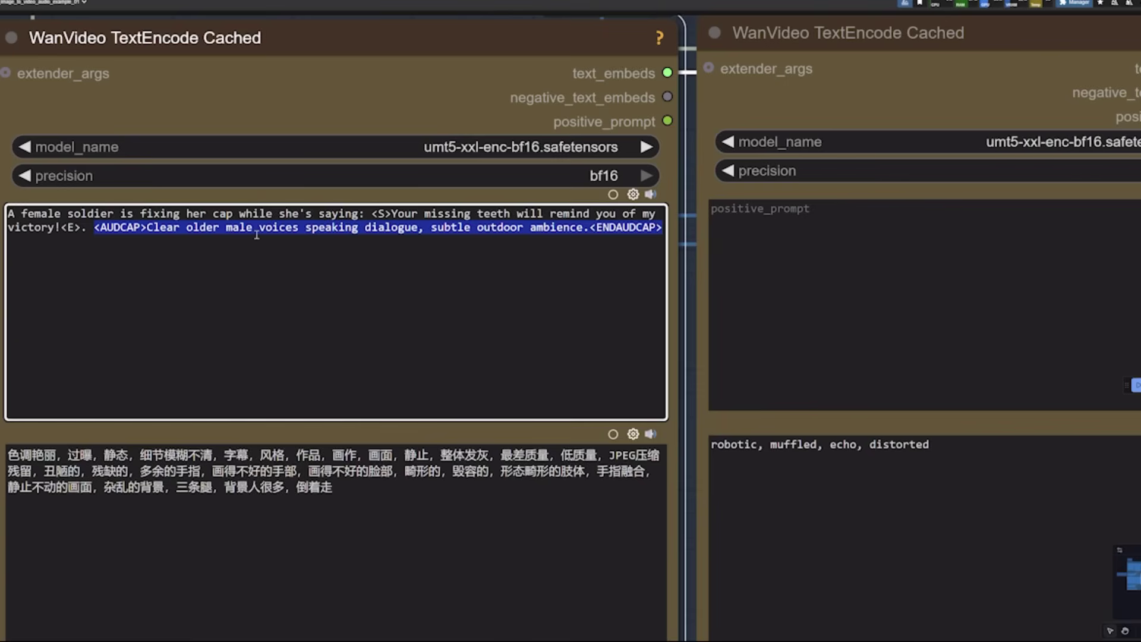
scroll(257, 239, "up", 2)
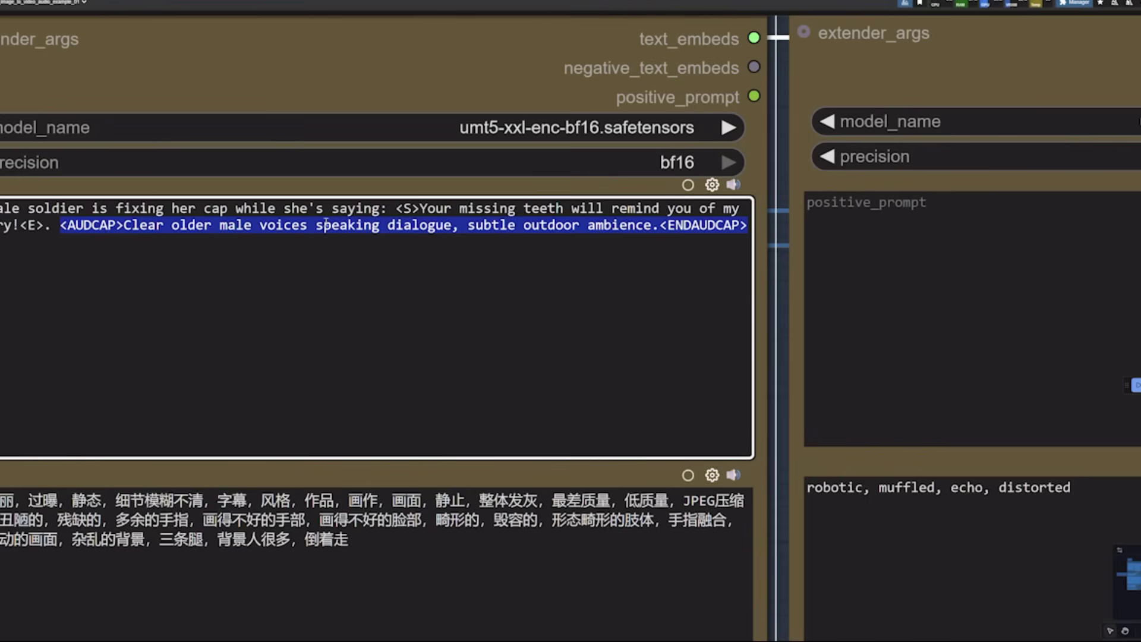
left_click_drag(420, 208, 354, 230)
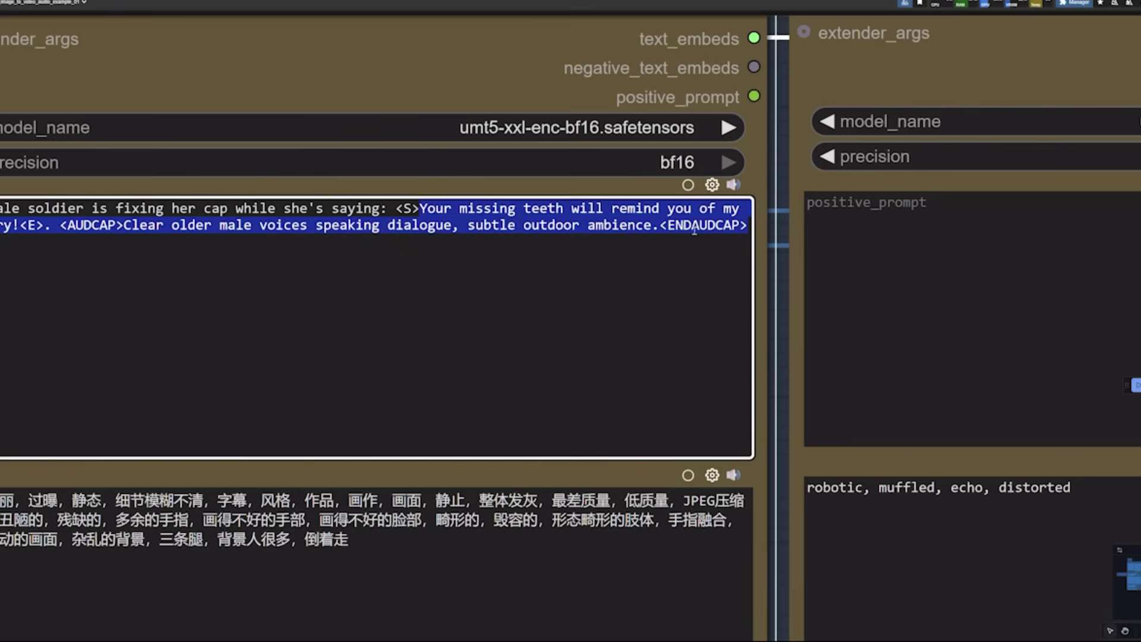
left_click(763, 225)
left_click_drag(660, 226, 745, 226)
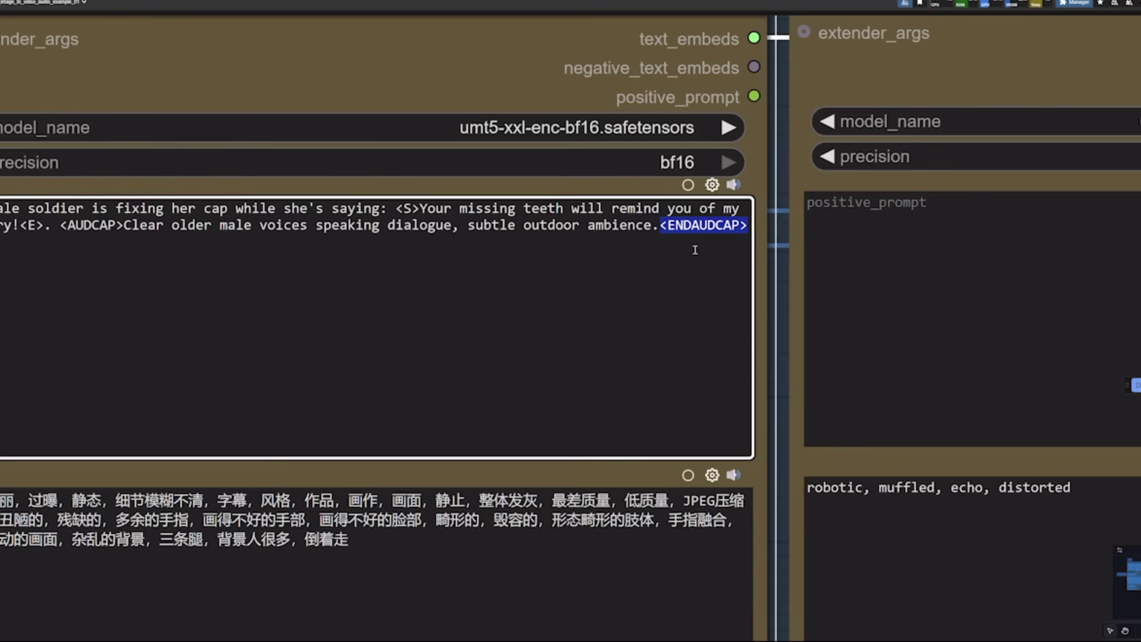
scroll(689, 250, "down", 3)
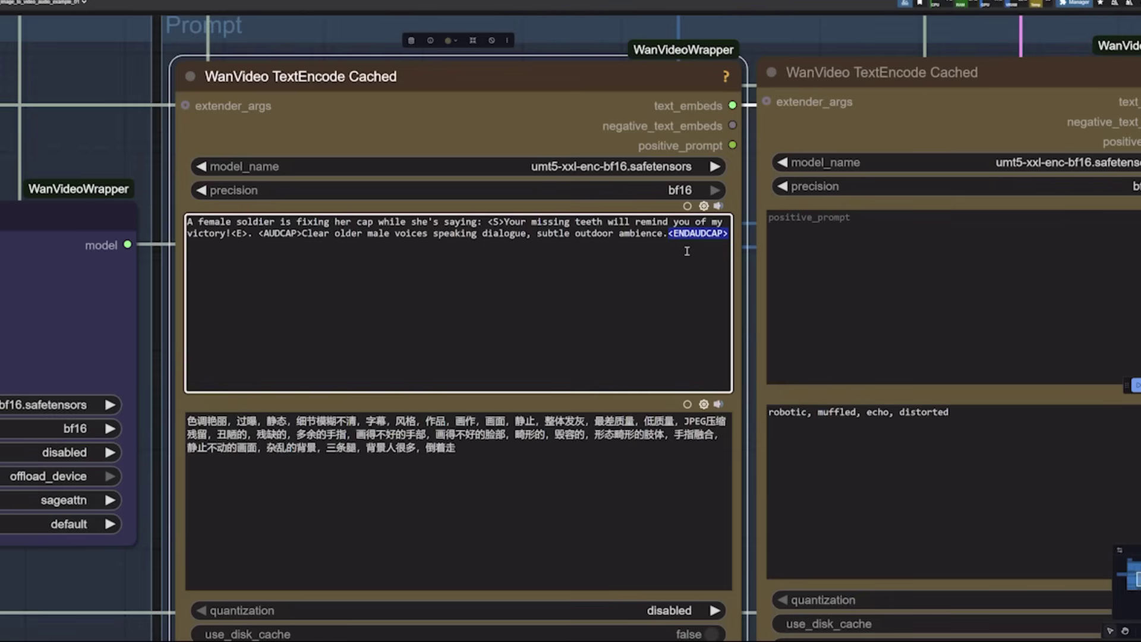
scroll(687, 250, "down", 2)
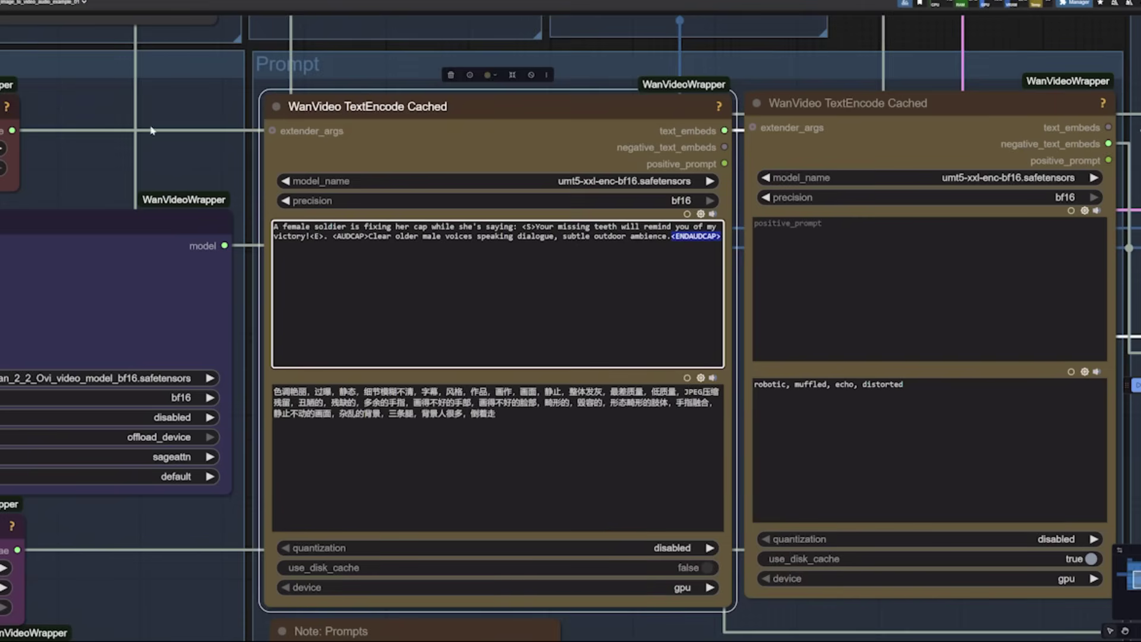
left_click_drag(220, 159, 73, 140)
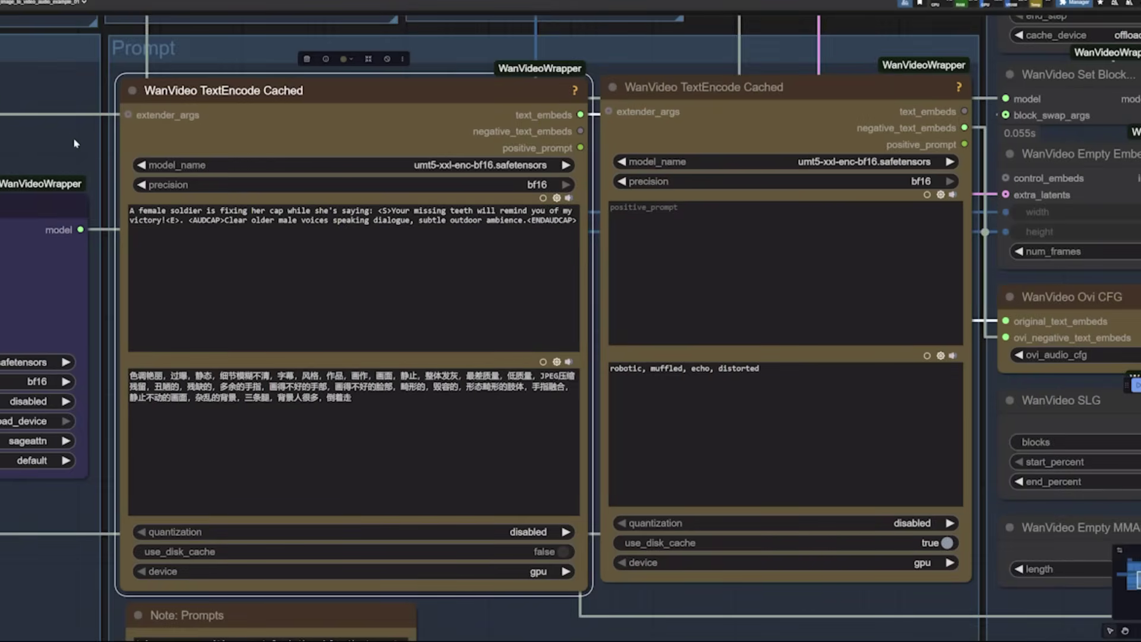
triple_click(423, 410)
triple_click(752, 371)
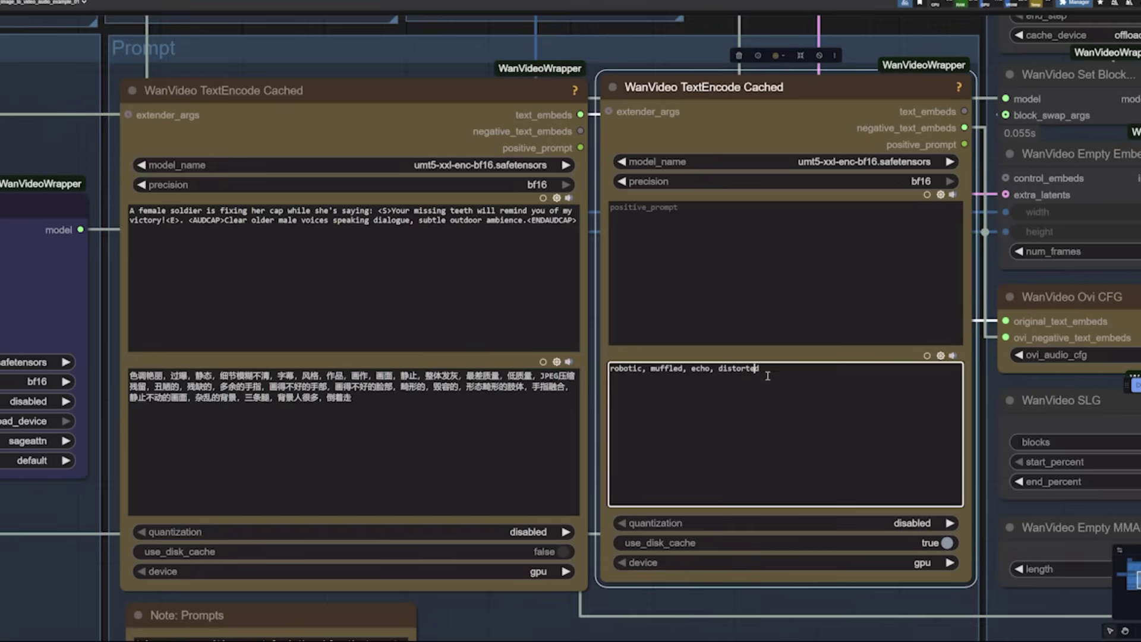
left_click(439, 440)
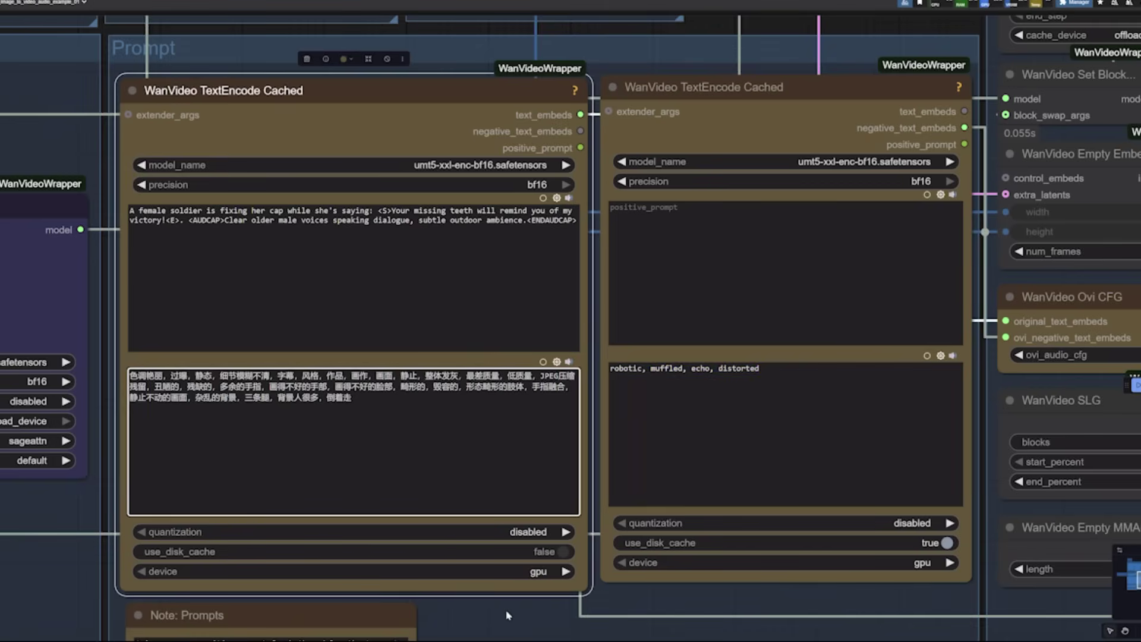
scroll(507, 615, "down", 3)
scroll(507, 615, "right", 5)
key("super+a")
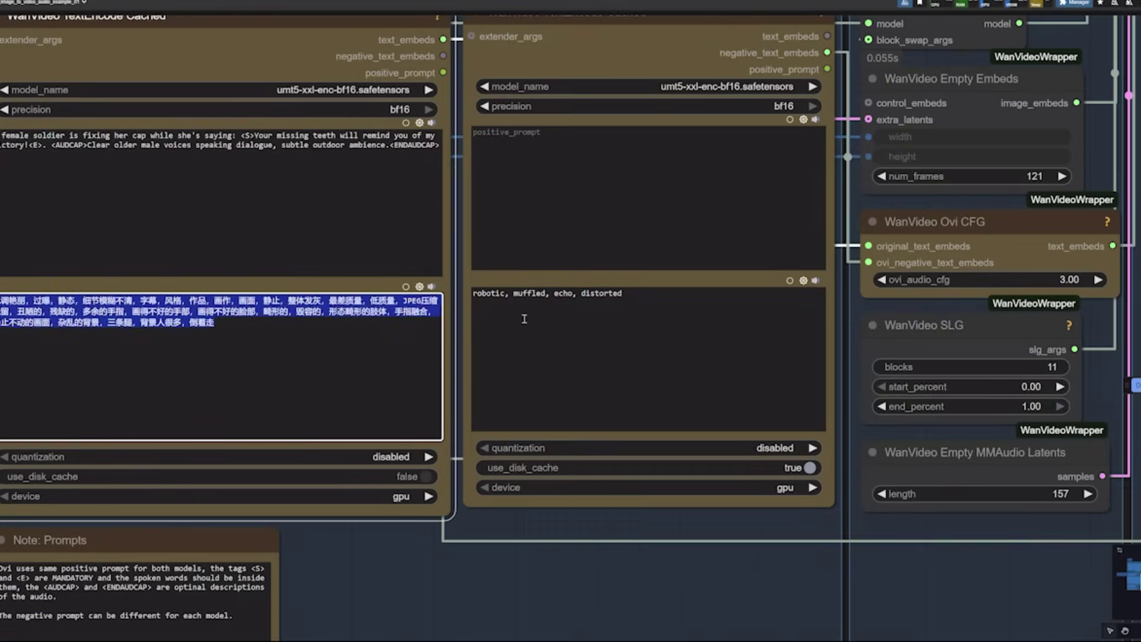
left_click(652, 311)
key("super+a")
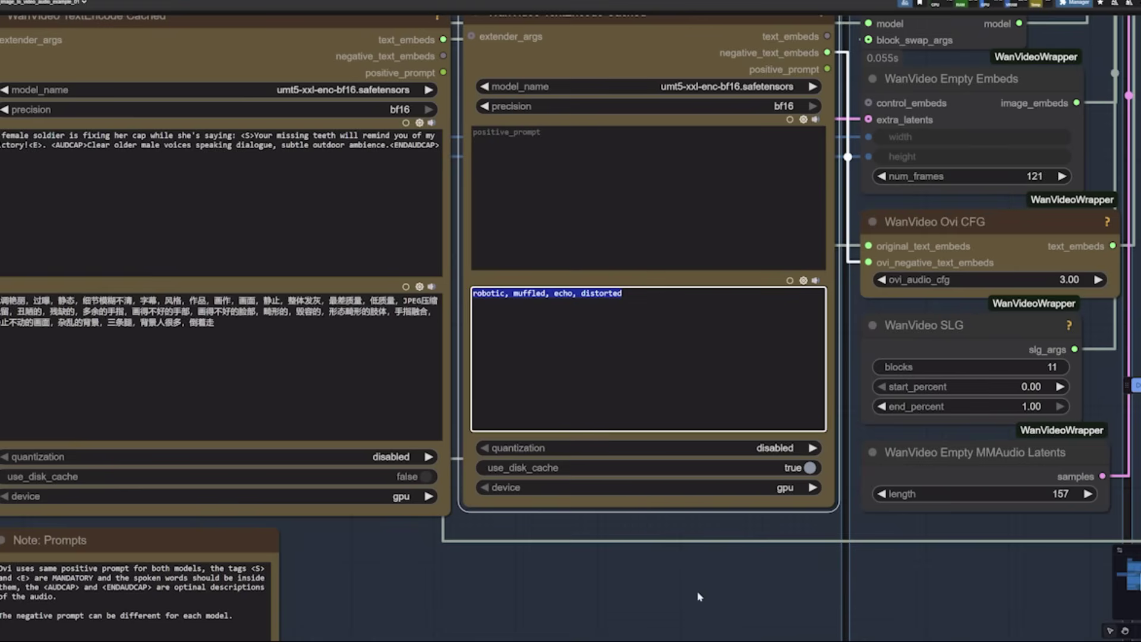
Pan the graph past the sampler settings to centre the Video Combine output preview
left_click(724, 572)
scroll(726, 570, "right", 5)
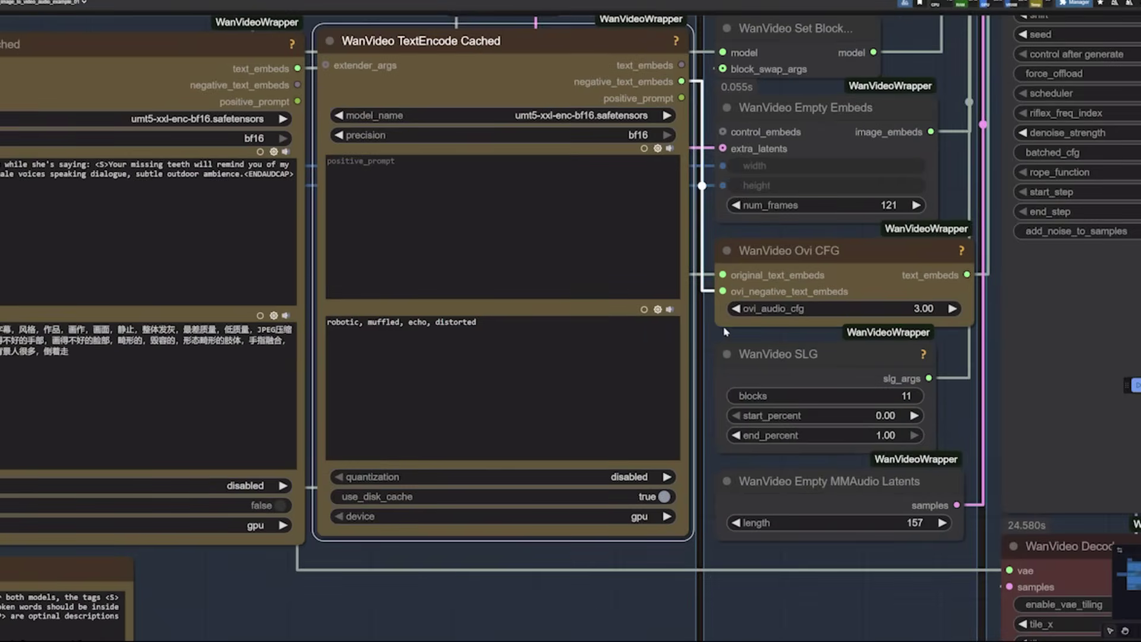
left_click_drag(714, 340, 607, 360)
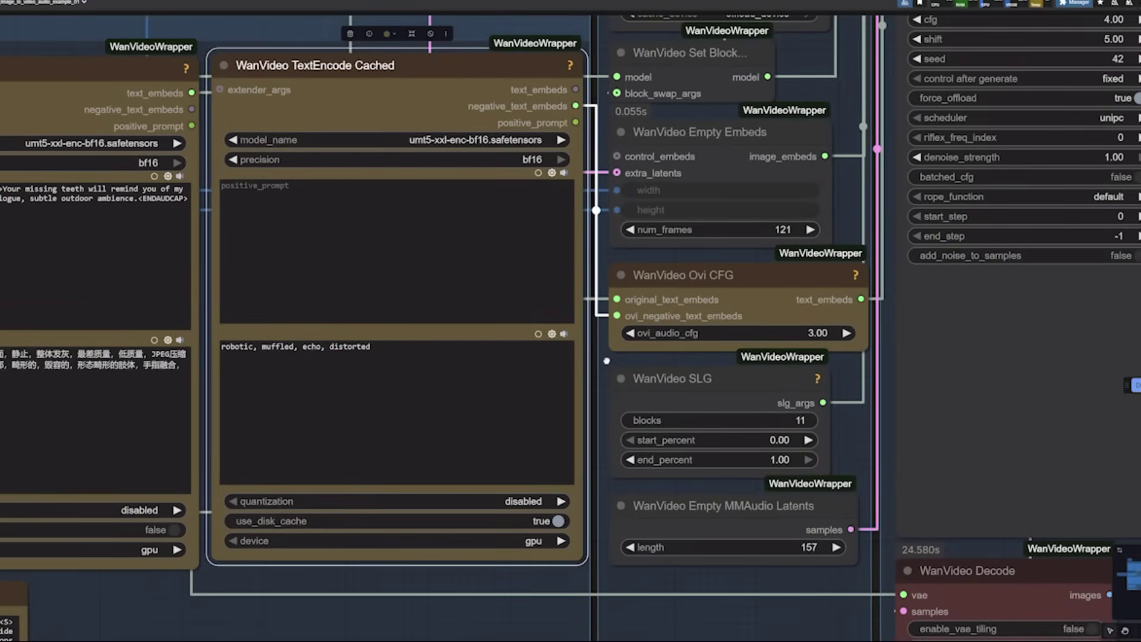
scroll(618, 376, "down", 4)
left_click_drag(556, 66, 232, 53)
scroll(232, 53, "right", 5)
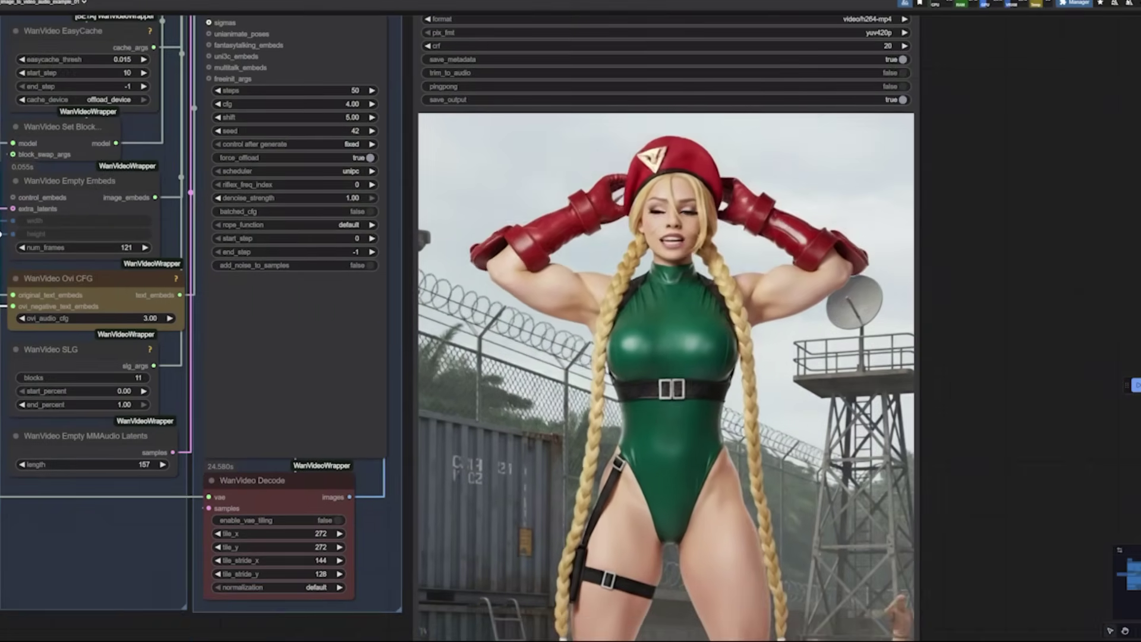
scroll(1013, 210, "down", 5)
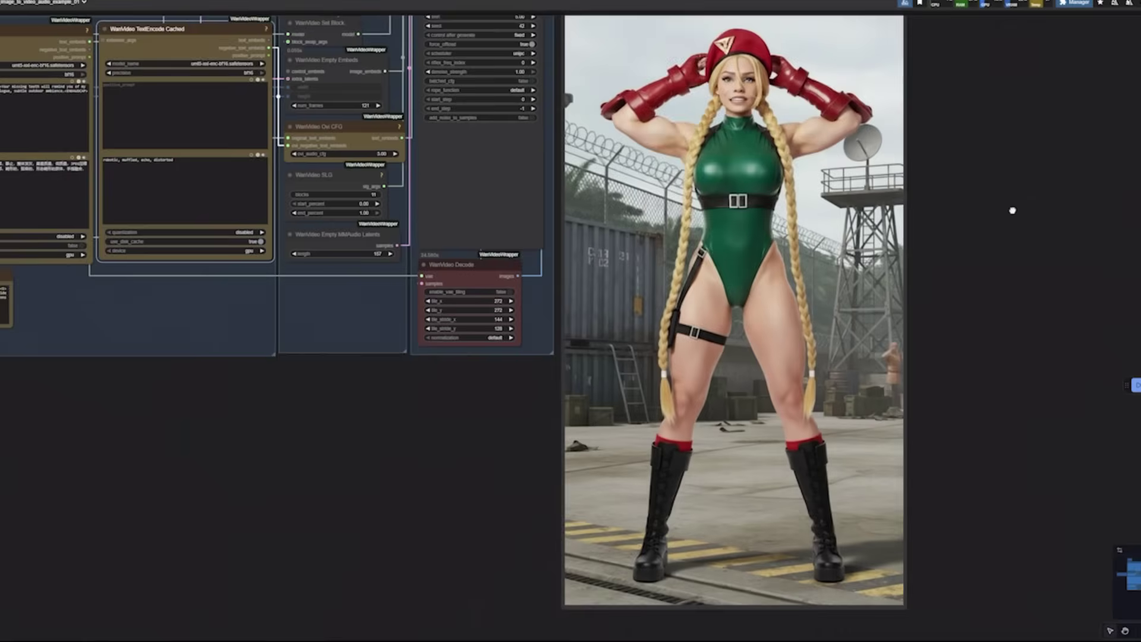
scroll(1013, 211, "right", 1)
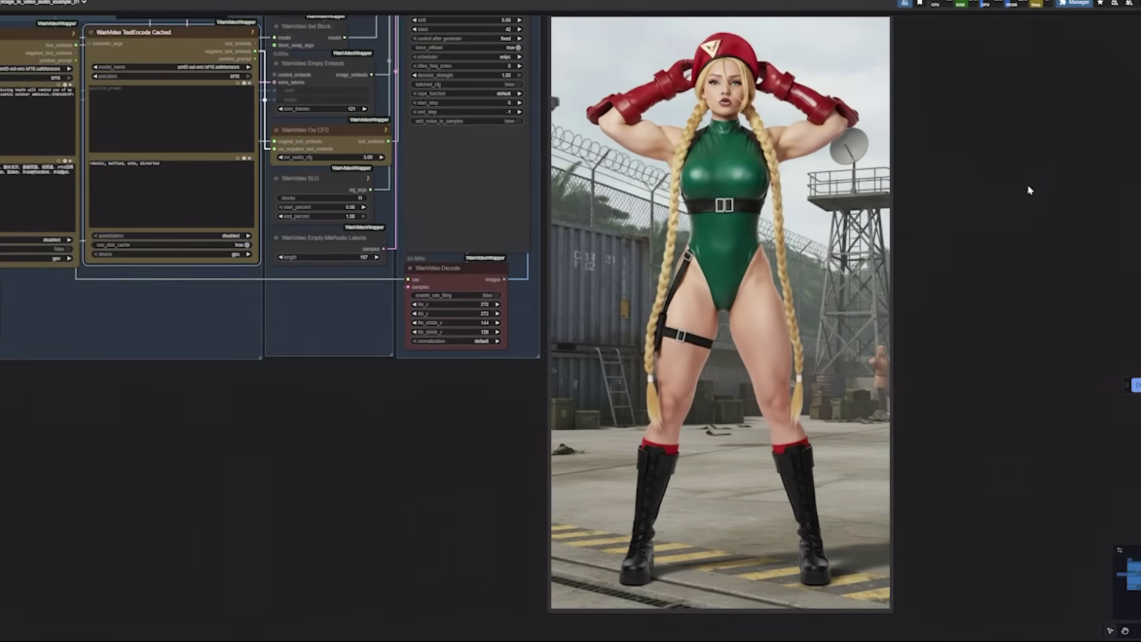
left_click_drag(1030, 190, 805, 208)
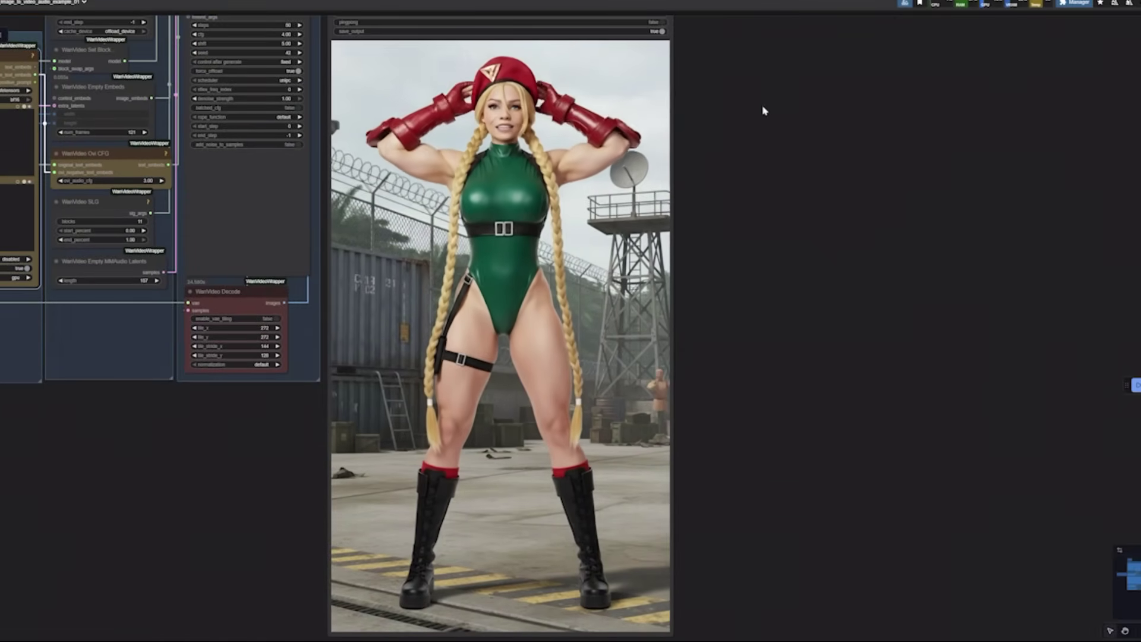
left_click_drag(724, 101, 735, 130)
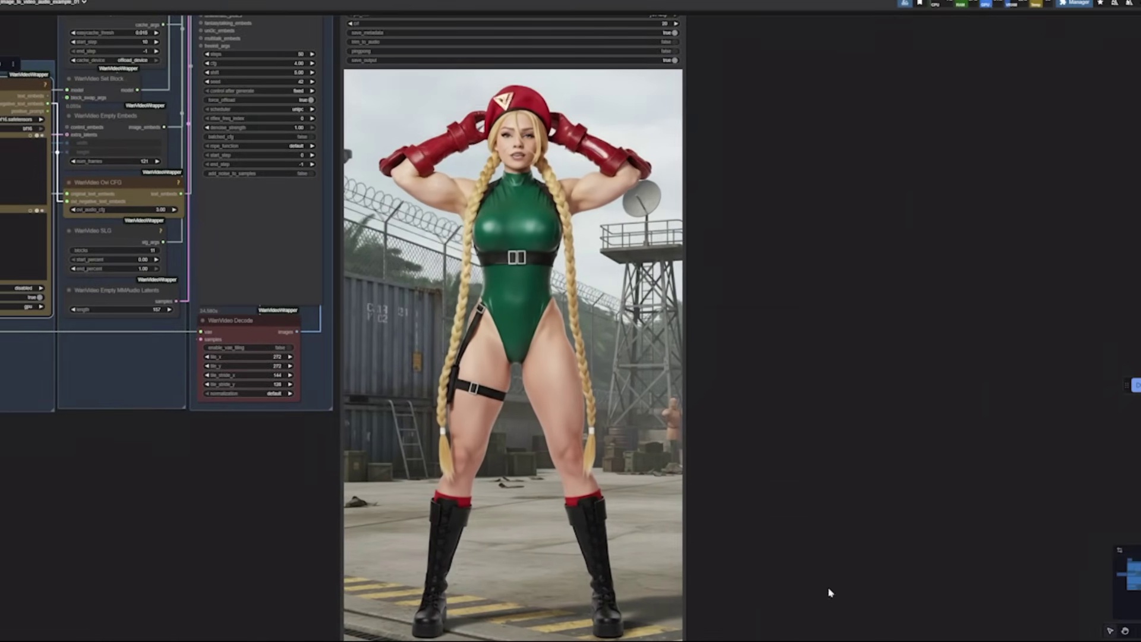
Bring up the cmd.exe server console from the taskbar and move its window aside
mouse_move(706, 640)
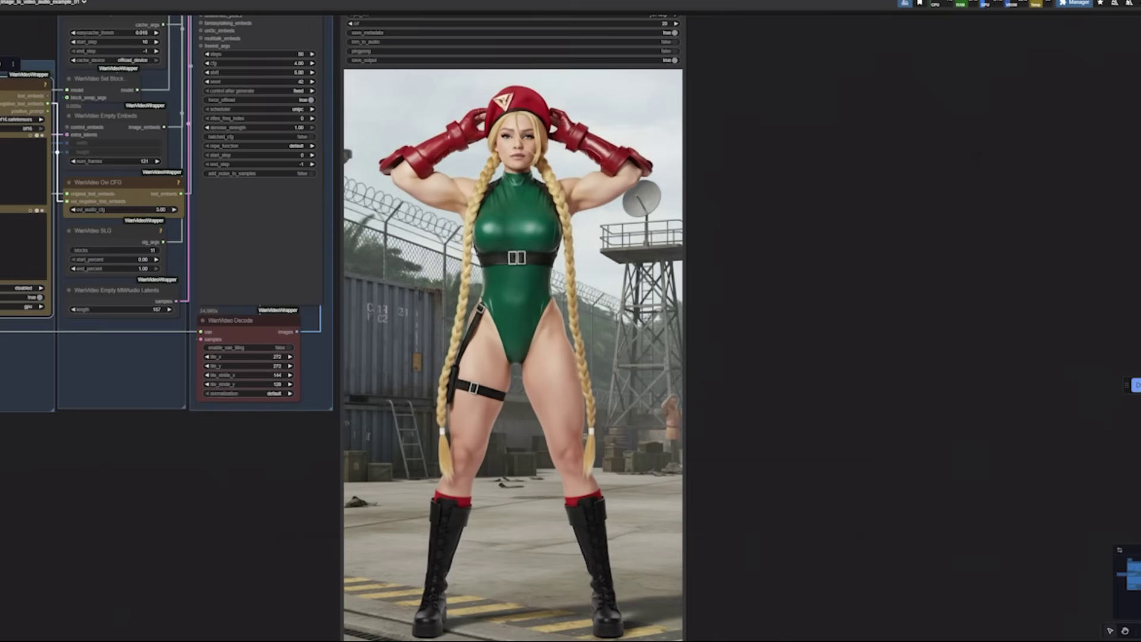
left_click(706, 640)
left_click_drag(896, 76, 931, 87)
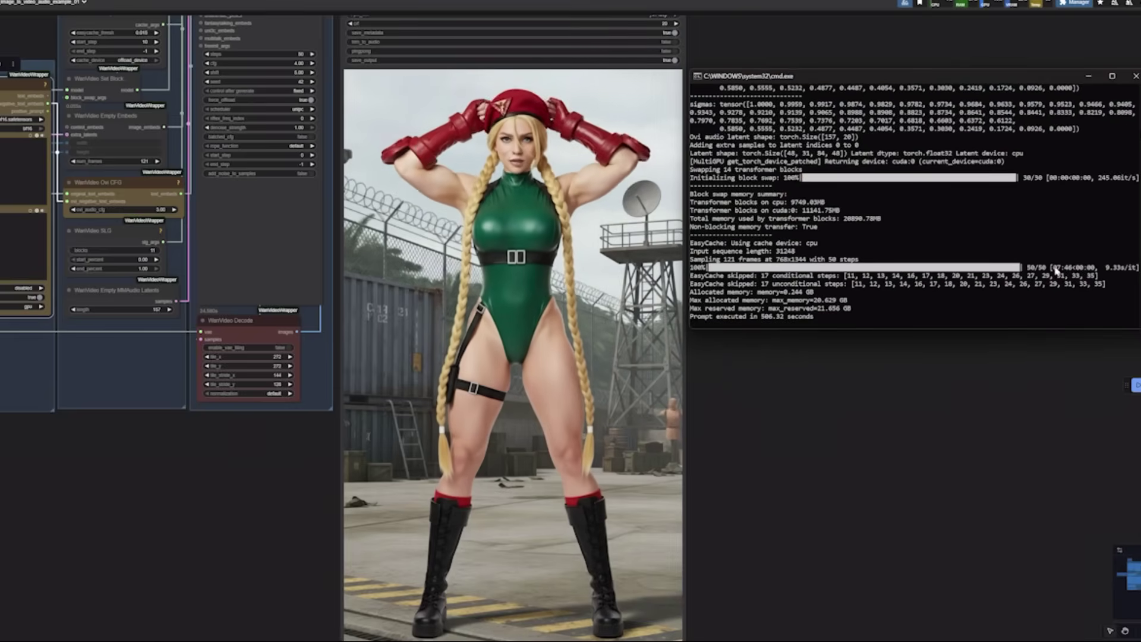
Highlight the 50/50 [07:46<00:00 sampling progress text in the console log
left_click_drag(1053, 268, 1077, 268)
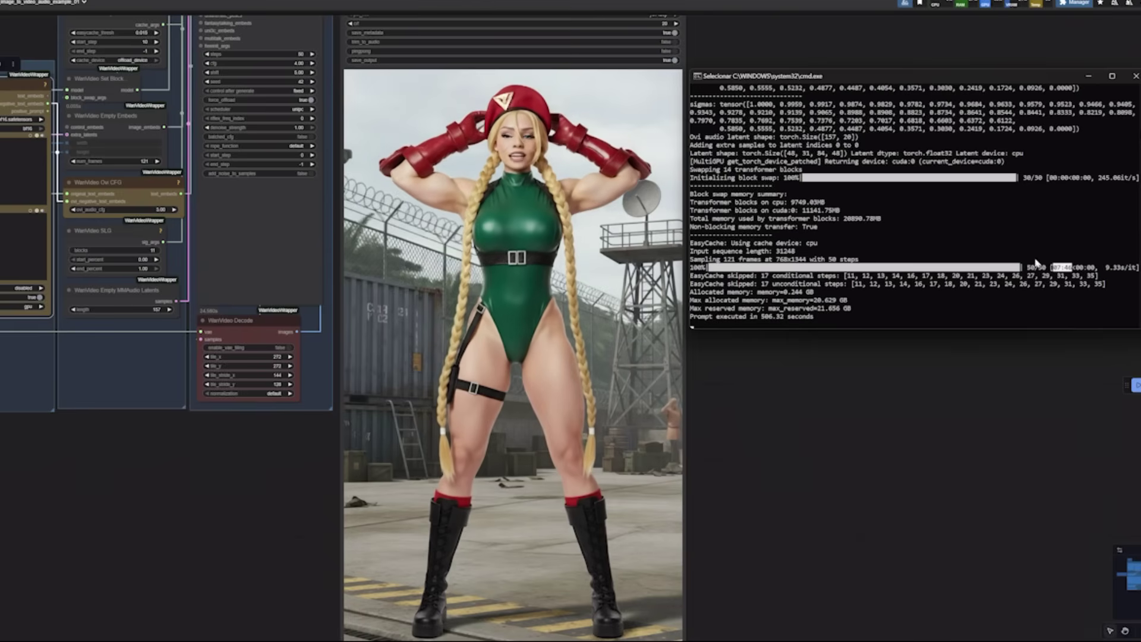
left_click_drag(1028, 269, 1099, 268)
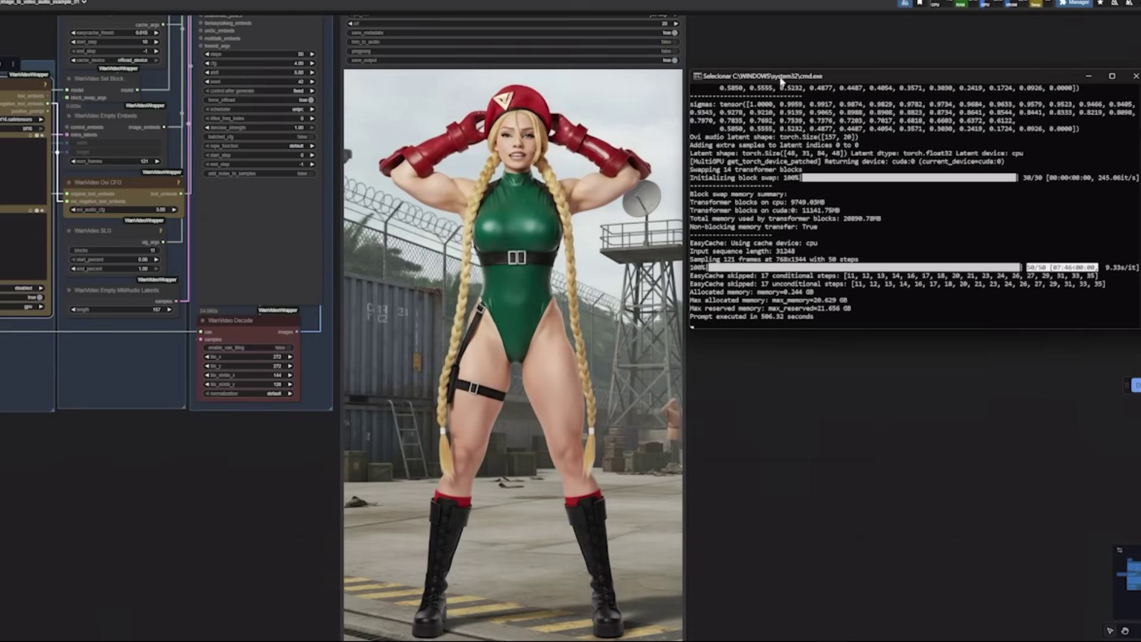
key("alt+Tab")
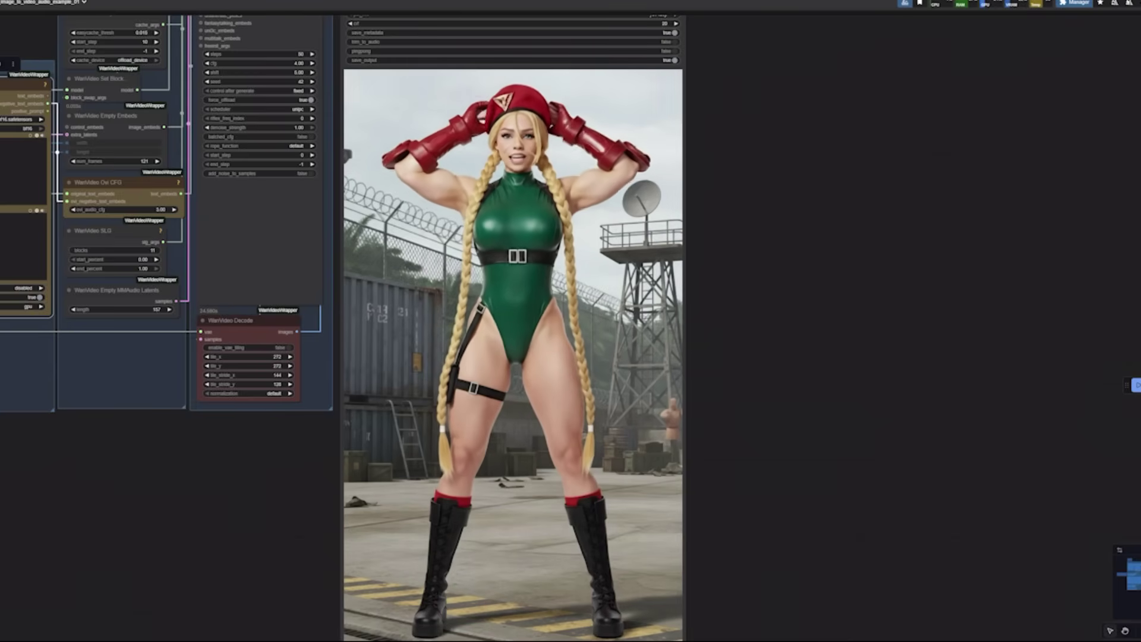
scroll(850, 244, "down", 2)
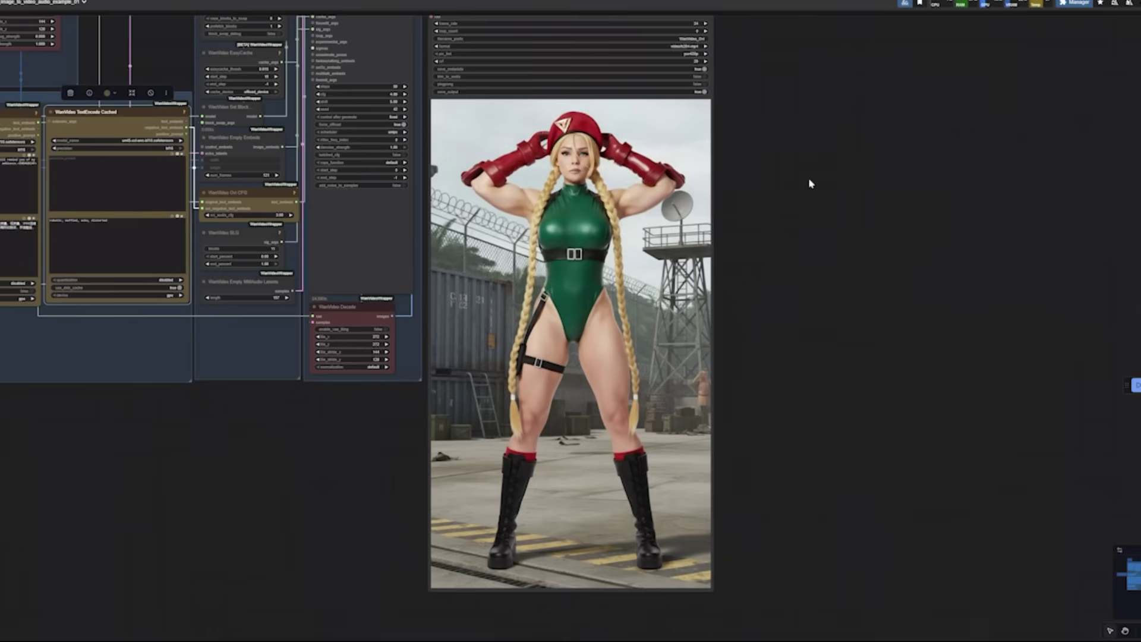
scroll(823, 220, "down", 1)
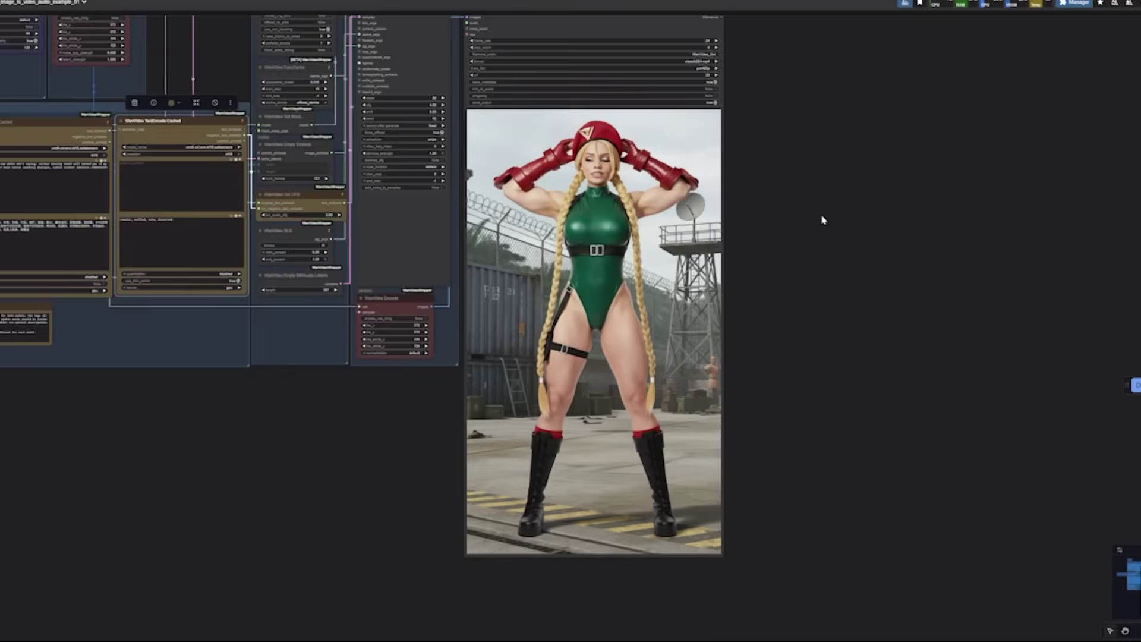
scroll(824, 220, "up", 1)
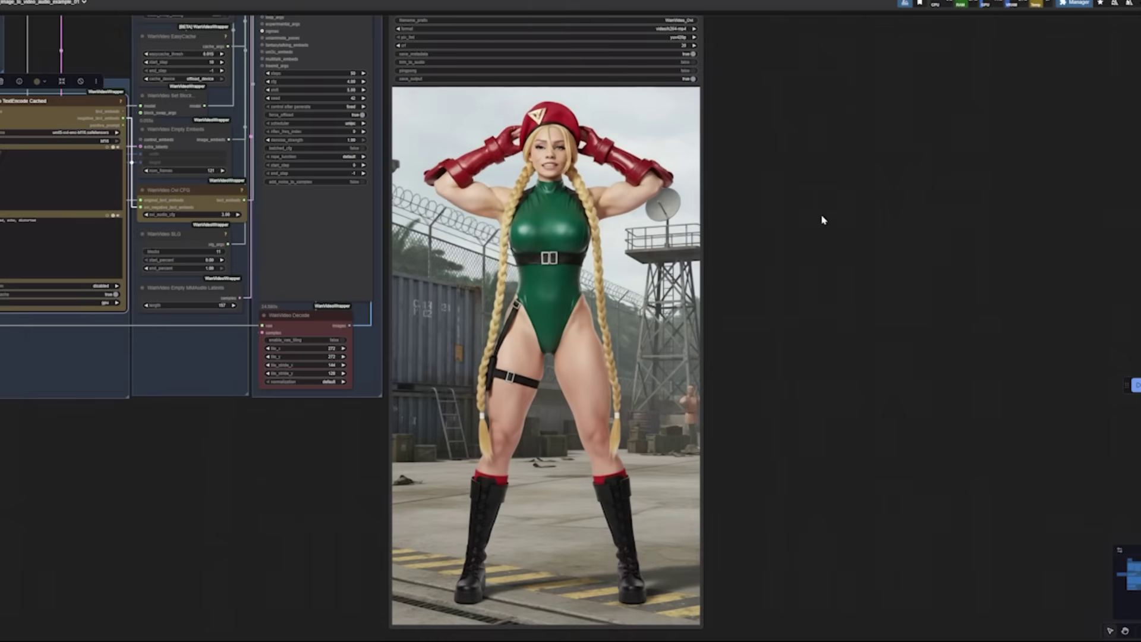
scroll(822, 219, "up", 1)
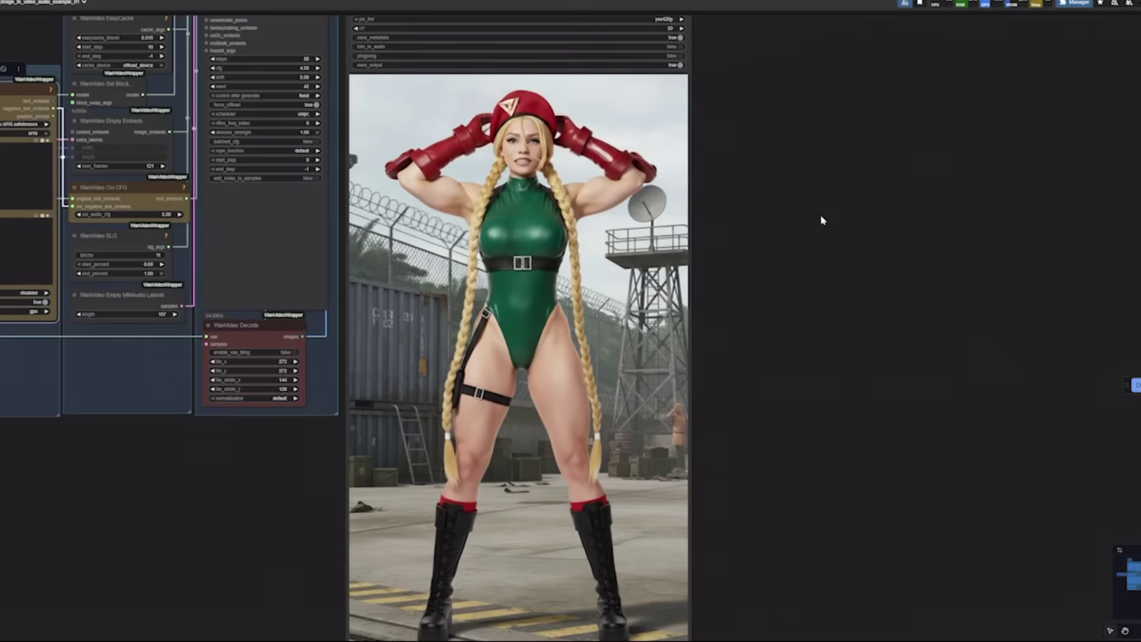
scroll(821, 178, "up", 5)
scroll(793, 166, "down", 5)
scroll(833, 179, "up", 4)
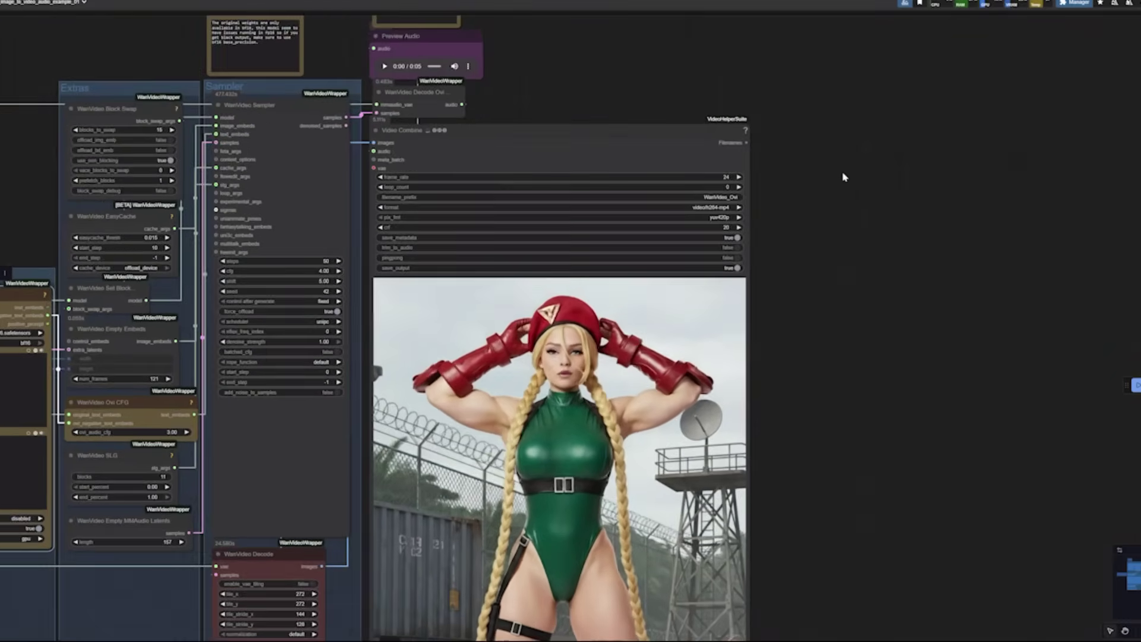
left_click(461, 120)
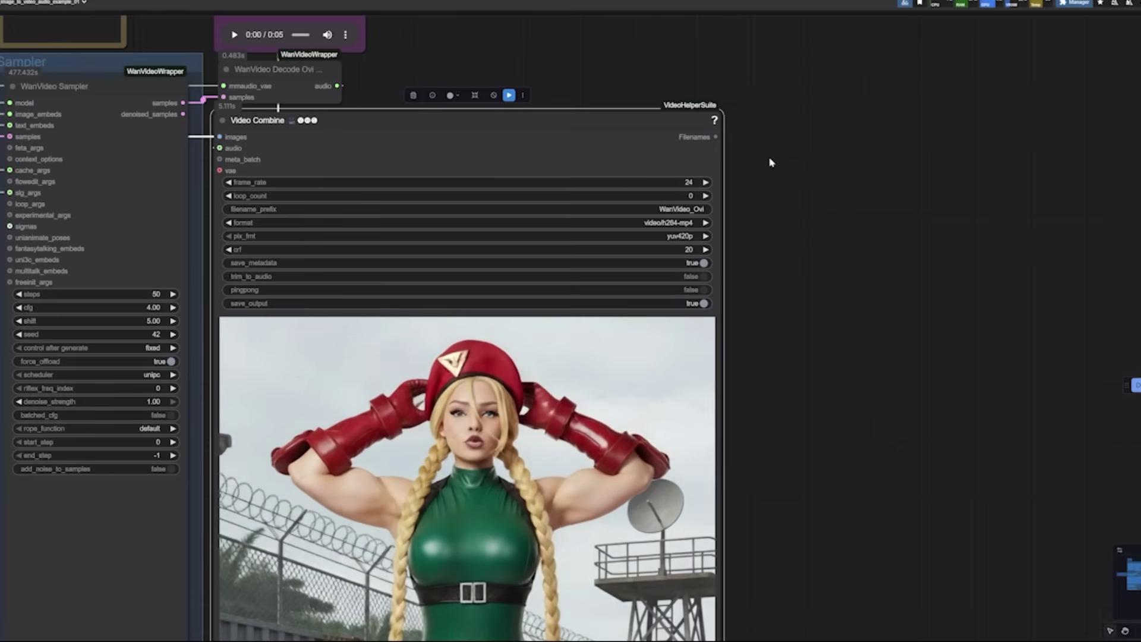
scroll(795, 235, "down", 2)
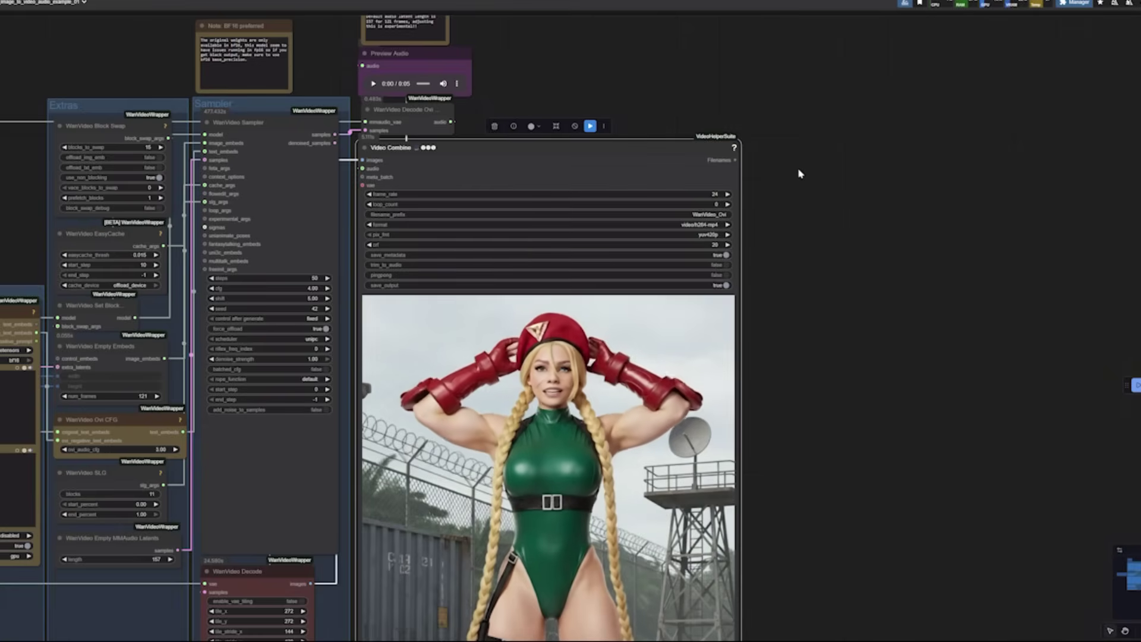
scroll(816, 232, "down", 4)
left_click_drag(848, 242, 729, 166)
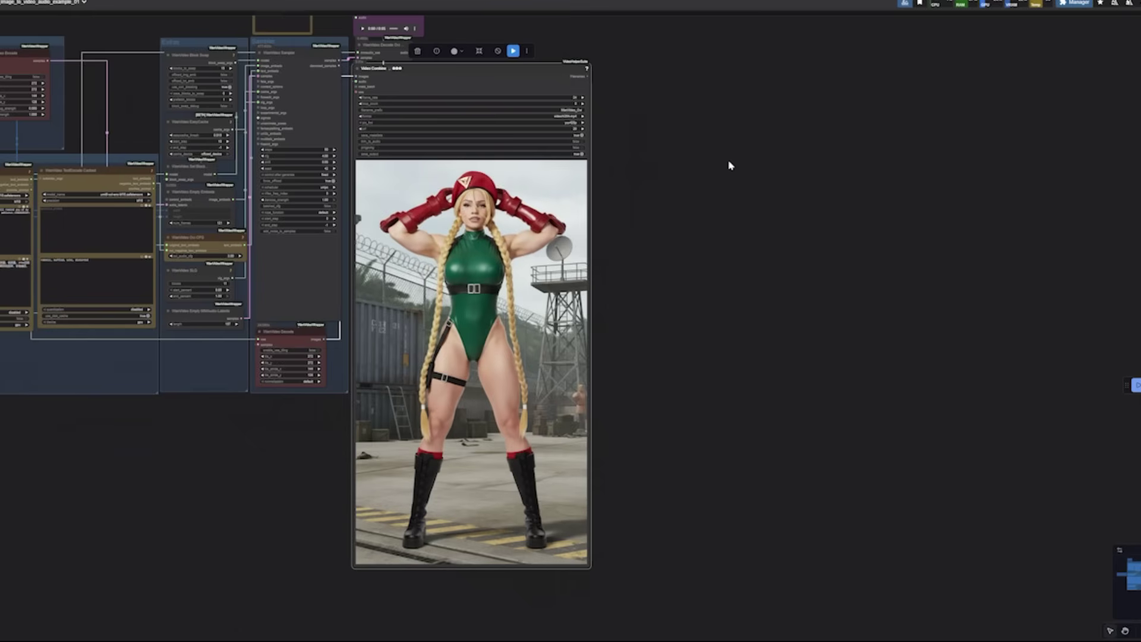
left_click(792, 245)
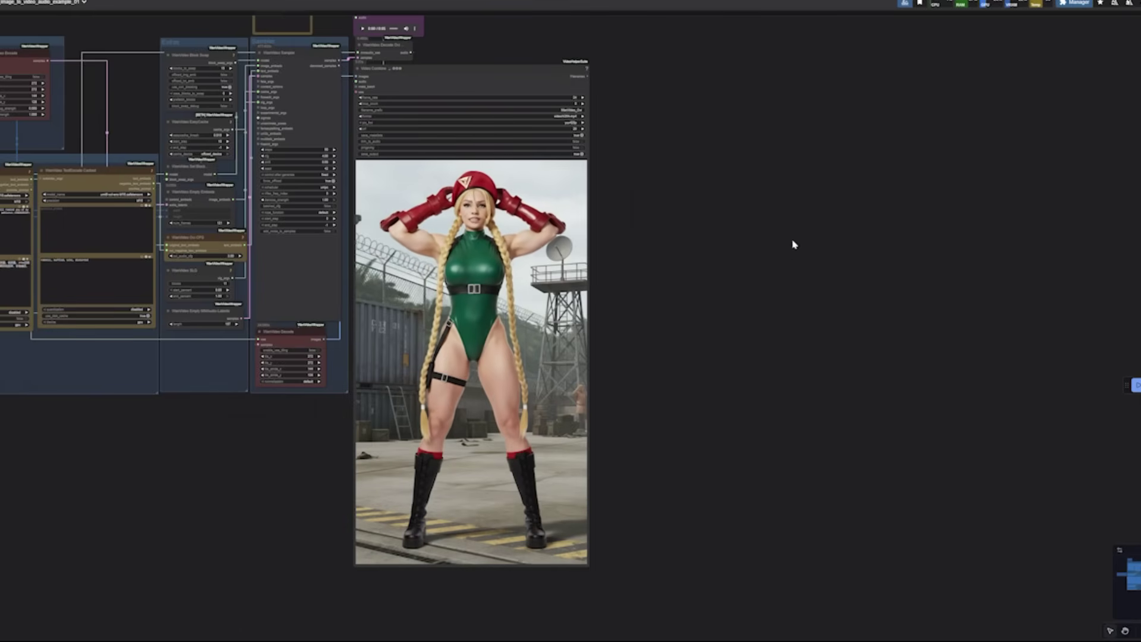
scroll(769, 277, "down", 2)
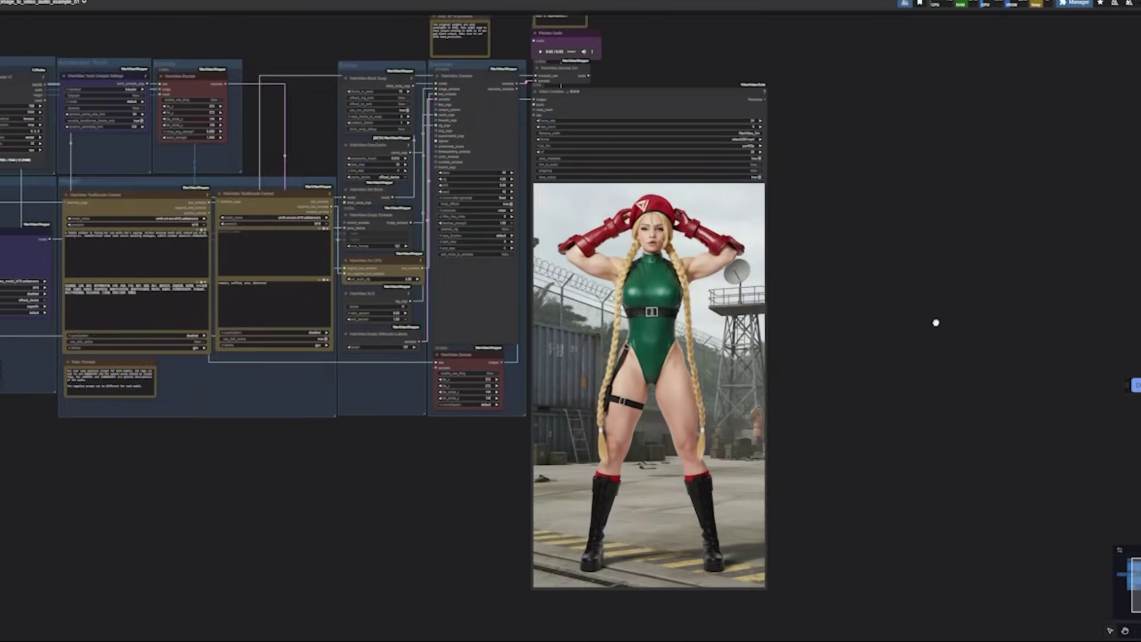
scroll(935, 321, "up", 2)
left_click_drag(935, 321, 806, 324)
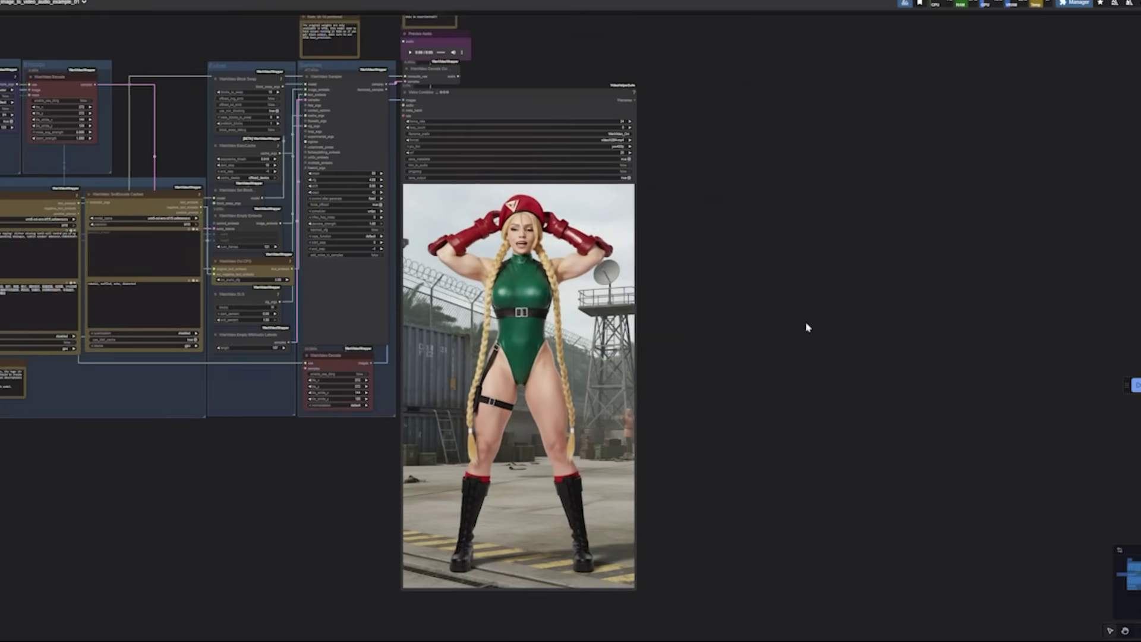